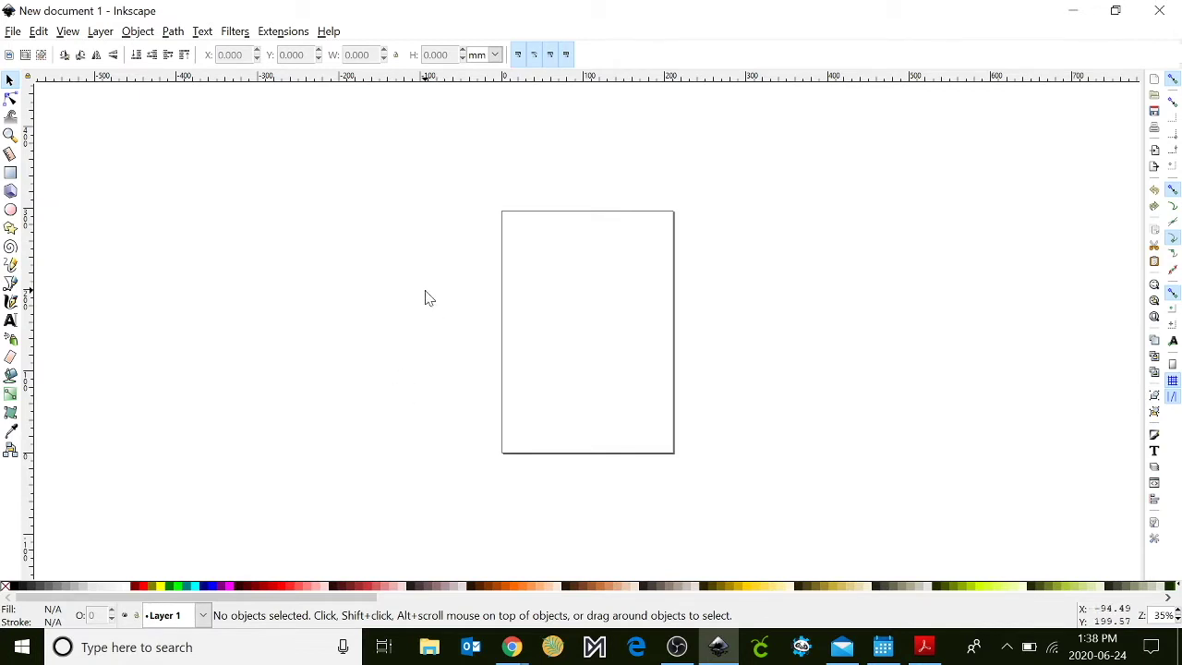
- In Document Properties, set the page units to inches and the page size to 2 × 2 in
{"action": "left_click", "coordinate": [13, 33]}
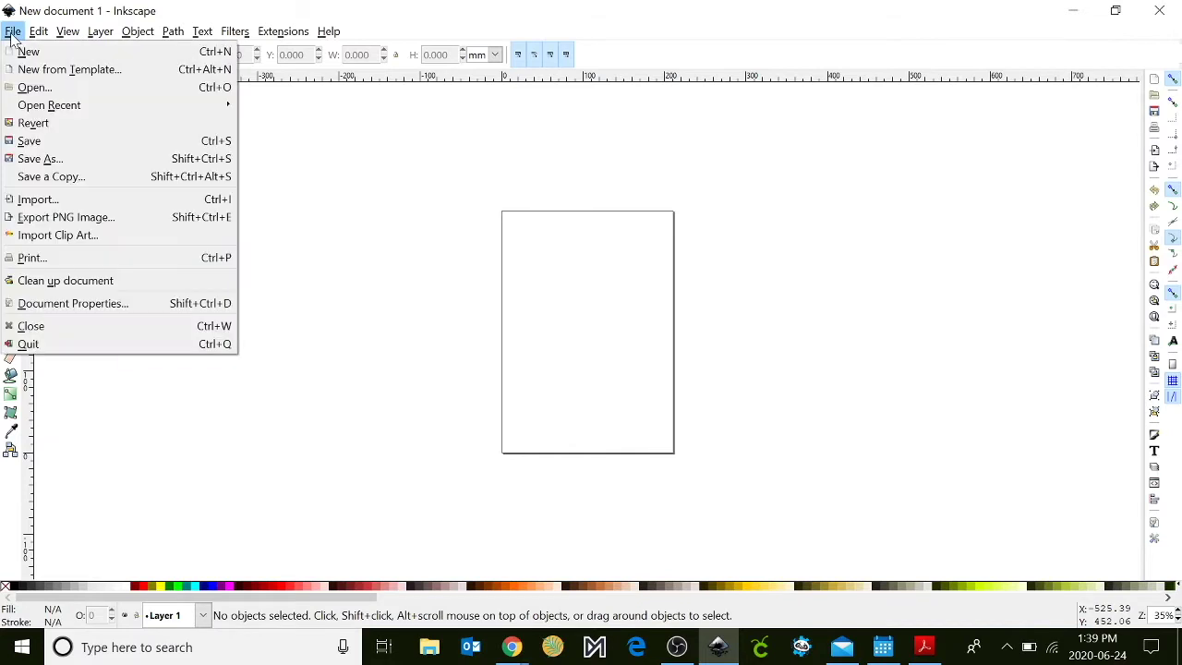
{"action": "left_click", "coordinate": [61, 304]}
{"action": "left_click_drag", "start_coordinate": [1147, 55], "coordinate": [747, 58]}
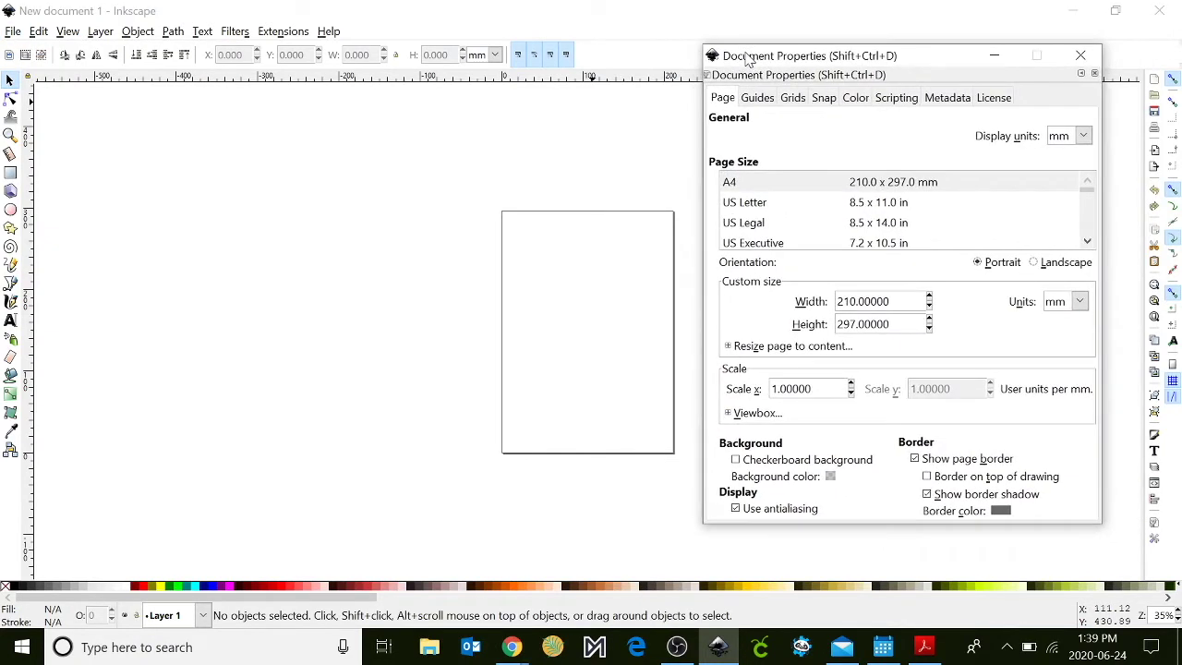
{"action": "left_click", "coordinate": [1079, 301]}
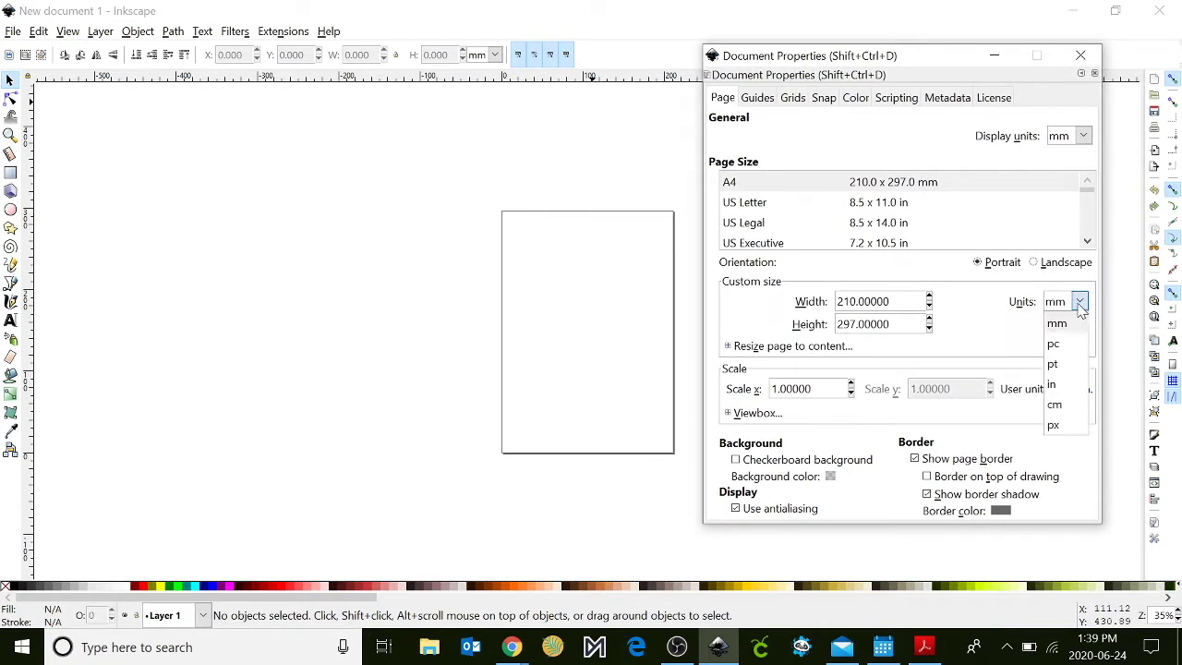
{"action": "left_click", "coordinate": [1052, 384]}
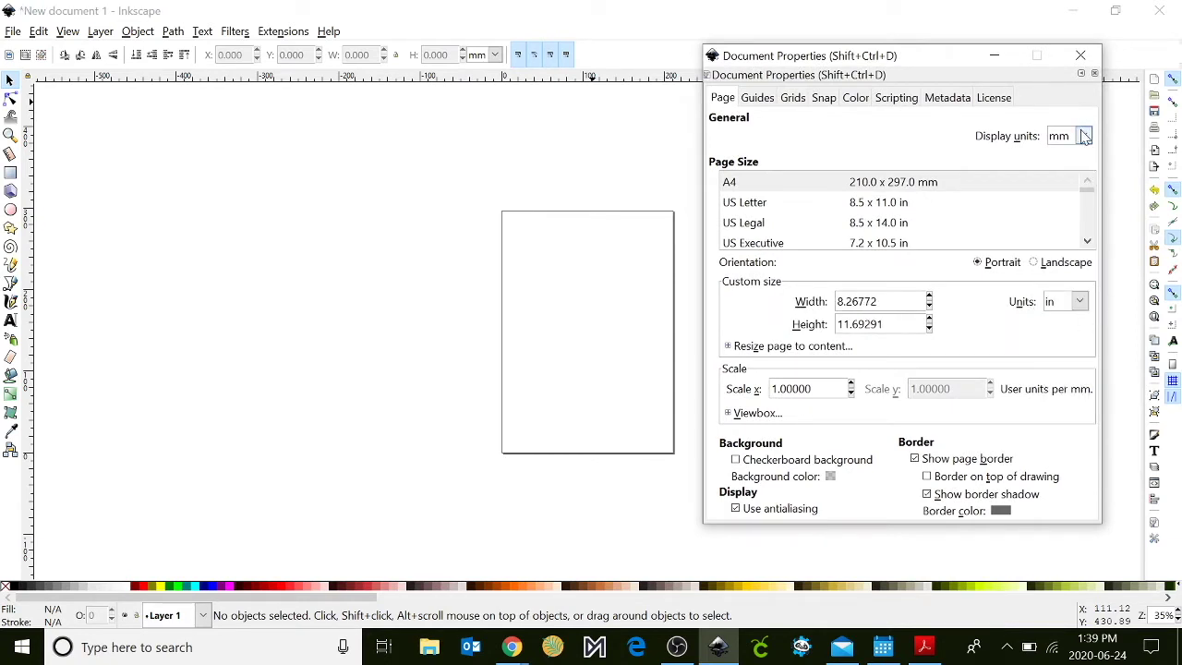
{"action": "scroll", "coordinate": [1083, 135], "scroll_direction": "down", "scroll_amount": 3}
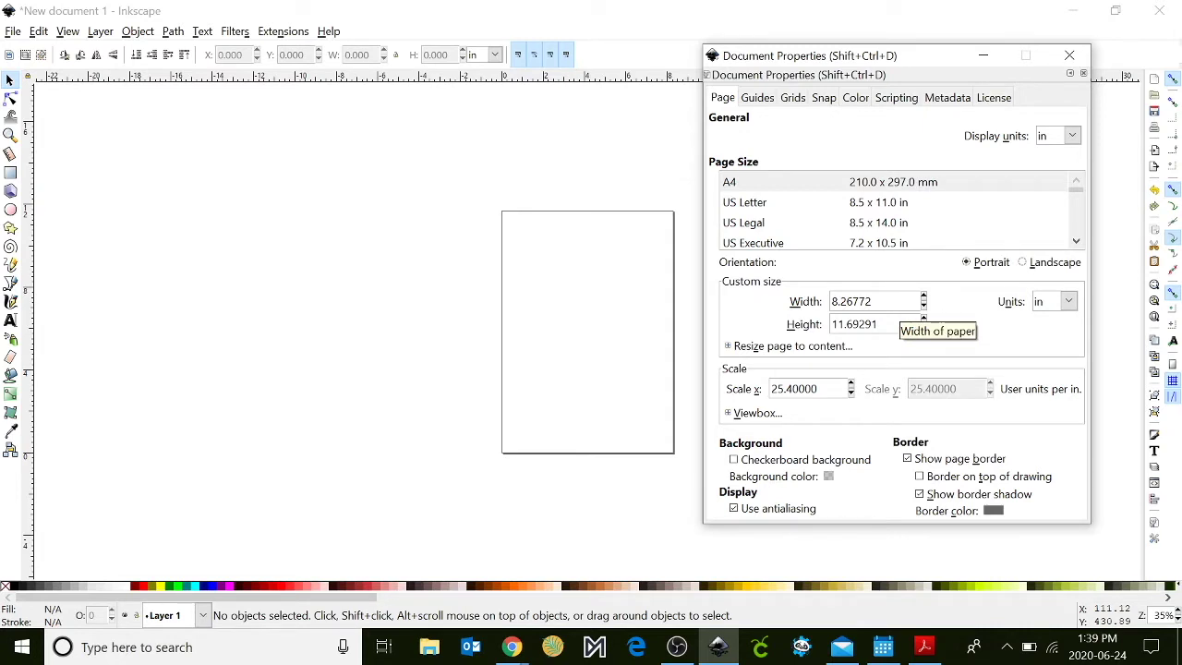
{"action": "left_click_drag", "start_coordinate": [877, 302], "coordinate": [823, 308]}
{"action": "type", "text": "2"}
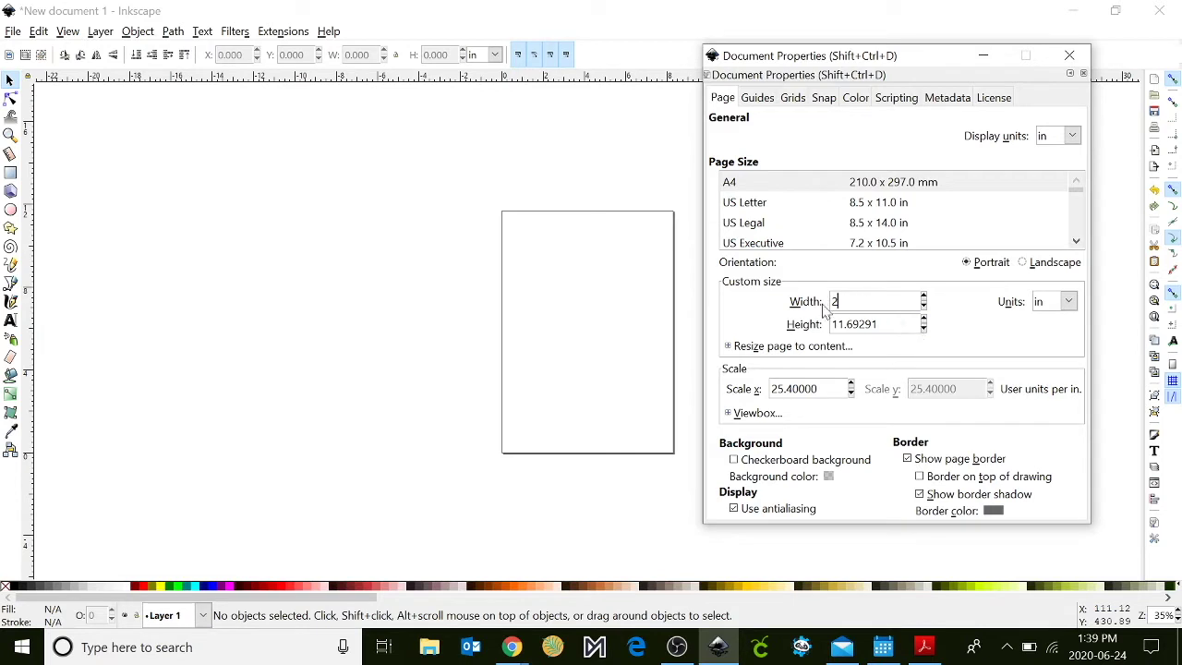
{"action": "type", "text": ".00"}
{"action": "key", "text": "Tab"}
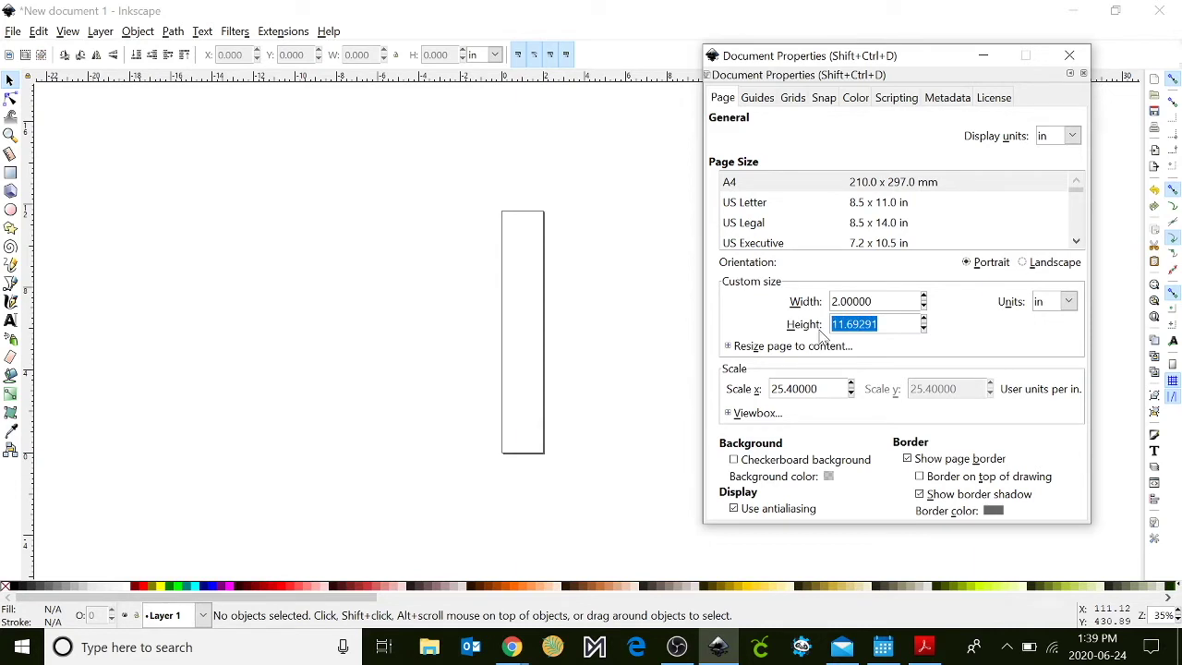
{"action": "type", "text": "2"}
{"action": "key", "text": "Return"}
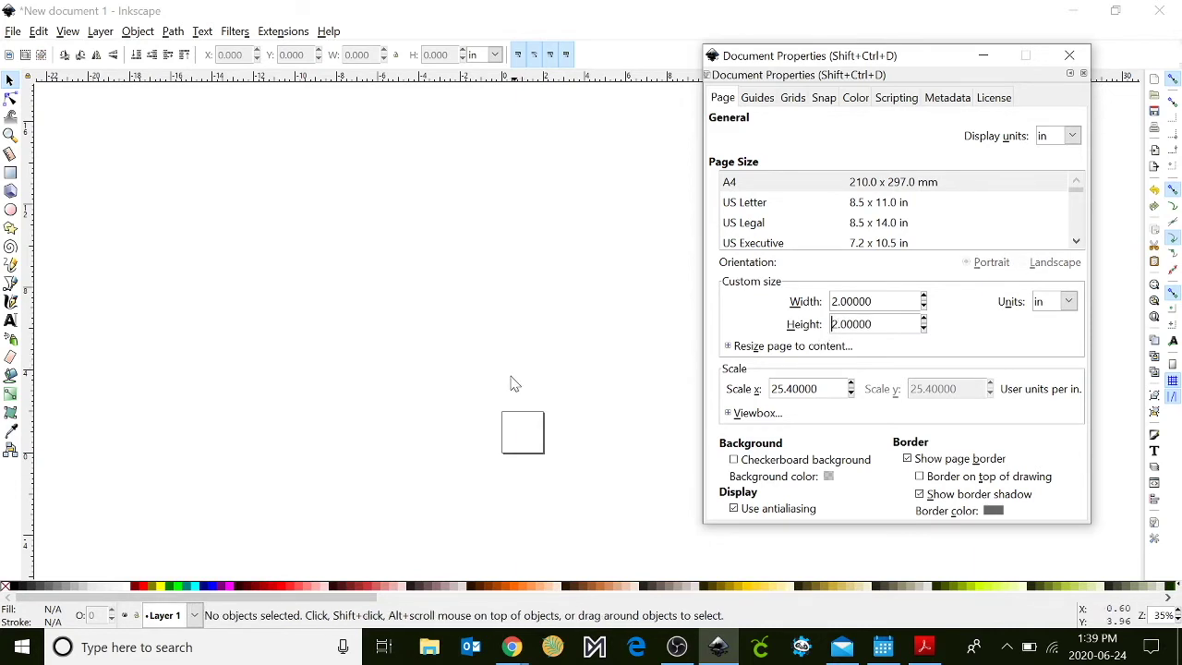
- Close Document Properties, zoom in until the page fills the view, and switch to Chrome
{"action": "key", "text": "ctrl+shift+d"}
{"action": "key", "text": "plus"}
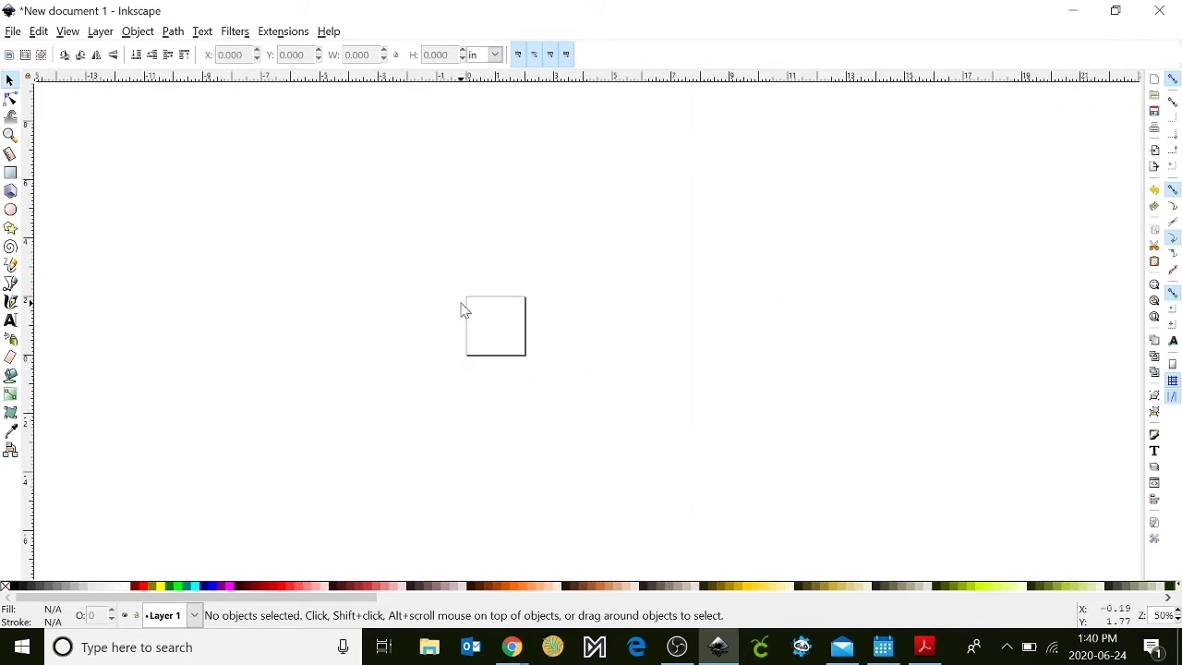
{"action": "key", "text": "plus"}
{"action": "key", "text": "plus"}
{"action": "key", "text": "plus"}
{"action": "key", "text": "plus"}
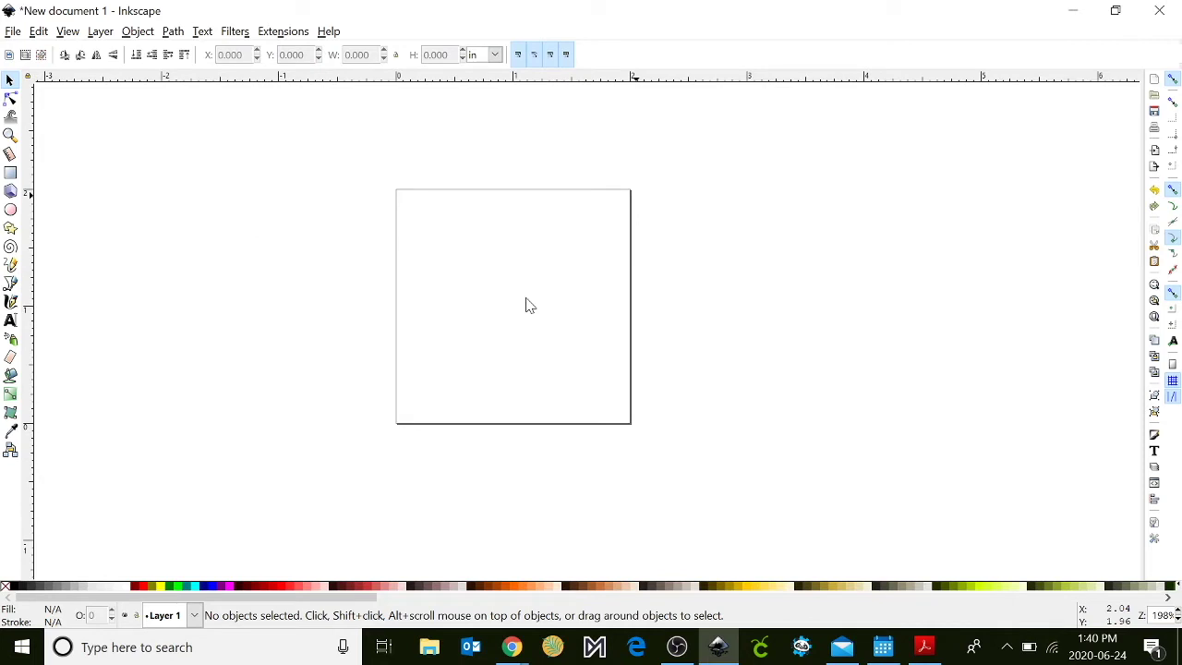
{"action": "left_click", "coordinate": [510, 647]}
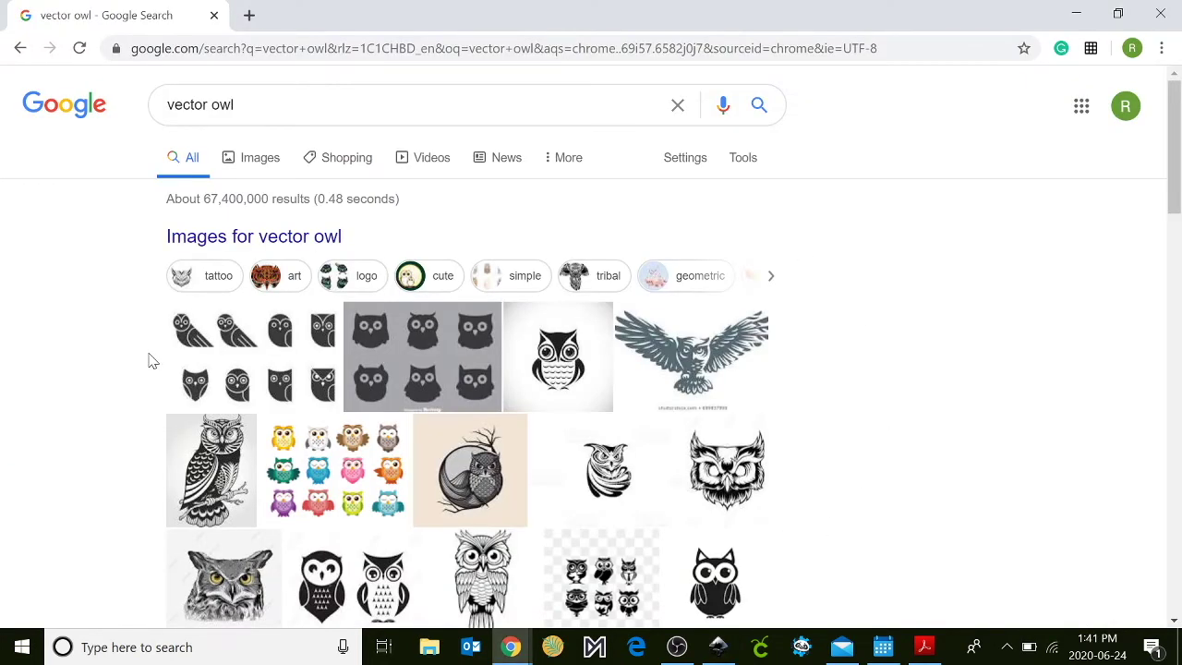
- Filter the 'vector owl' results to Images and save the cartoon owl preview to the Desktop
{"action": "scroll", "coordinate": [143, 465], "scroll_direction": "down", "scroll_amount": 1}
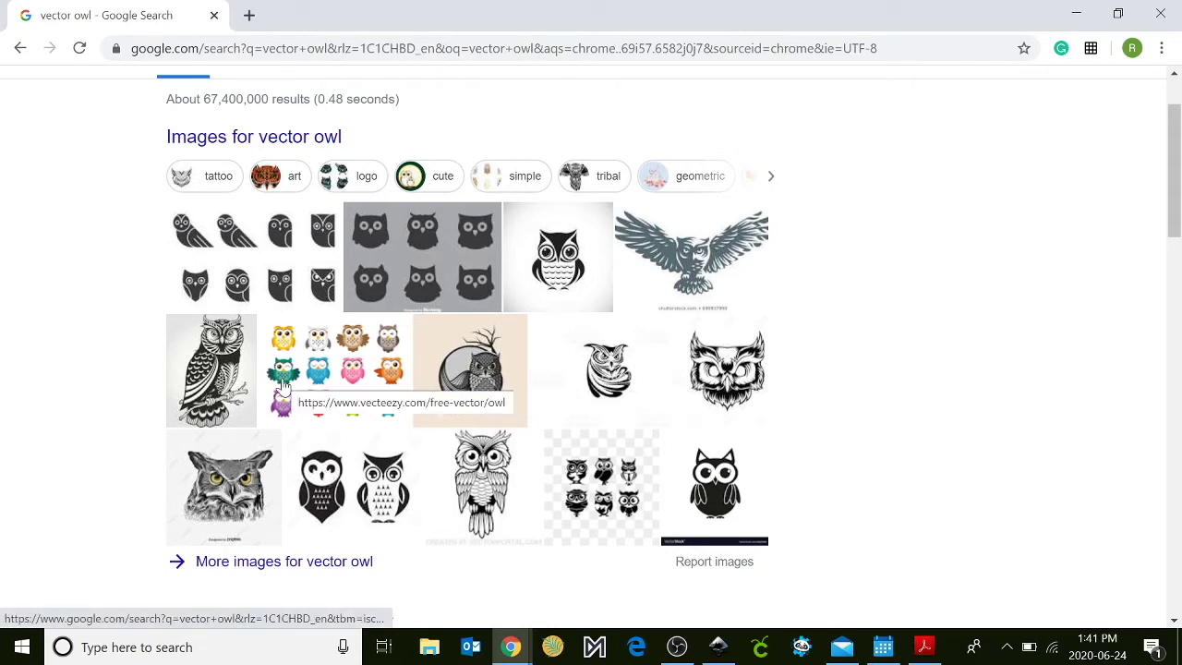
{"action": "scroll", "coordinate": [283, 385], "scroll_direction": "up", "scroll_amount": 2}
{"action": "left_click", "coordinate": [256, 132]}
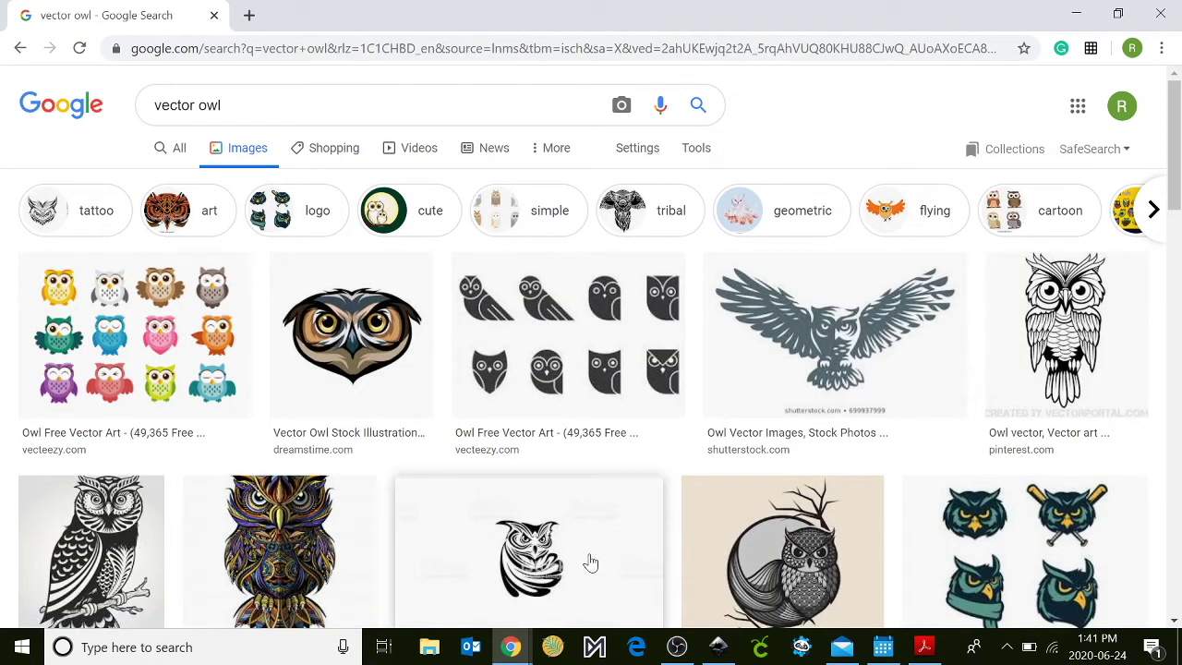
{"action": "scroll", "coordinate": [590, 562], "scroll_direction": "down", "scroll_amount": 2}
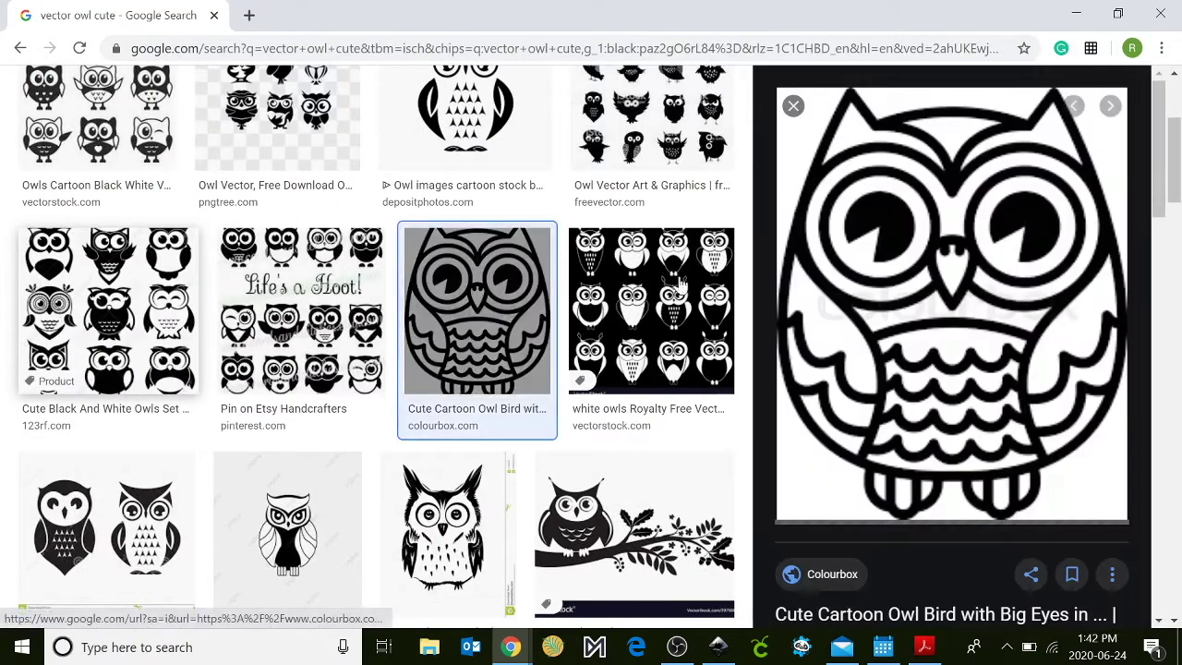
{"action": "right_click", "coordinate": [953, 251]}
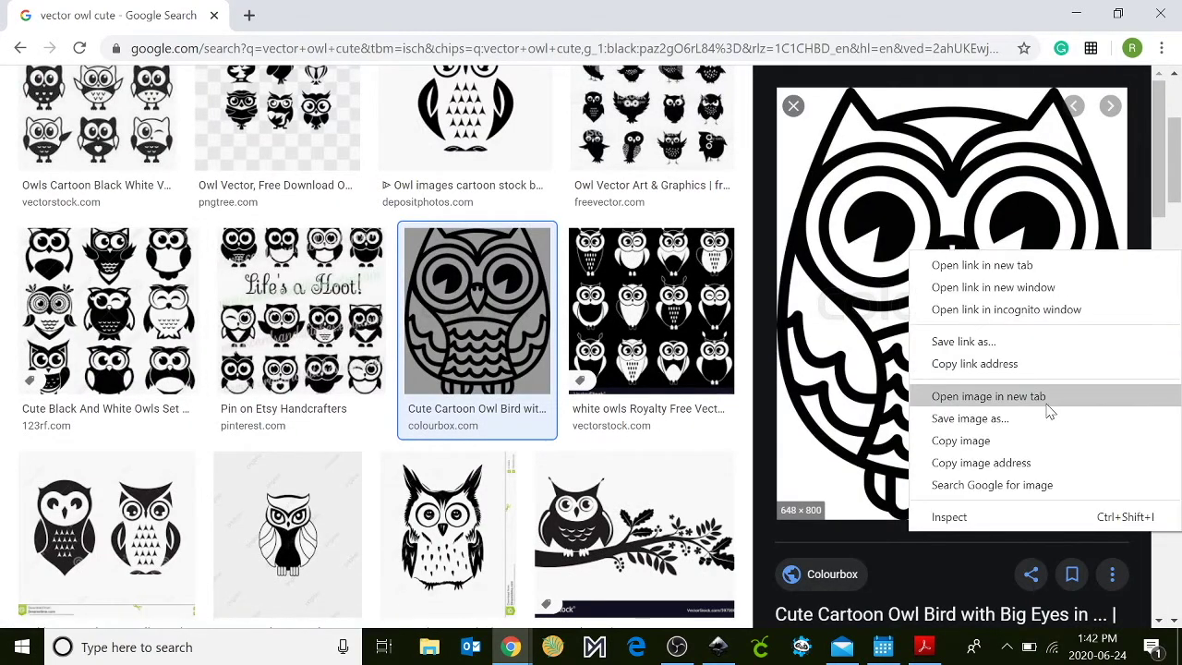
{"action": "left_click", "coordinate": [1015, 422]}
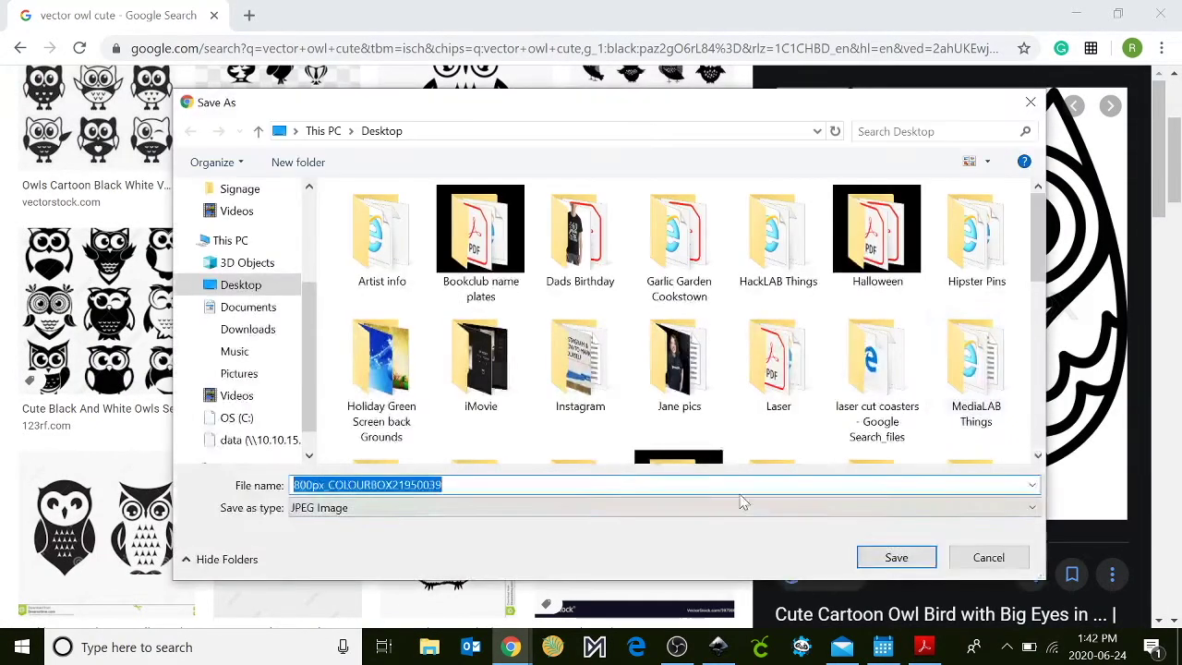
{"action": "left_click", "coordinate": [899, 563]}
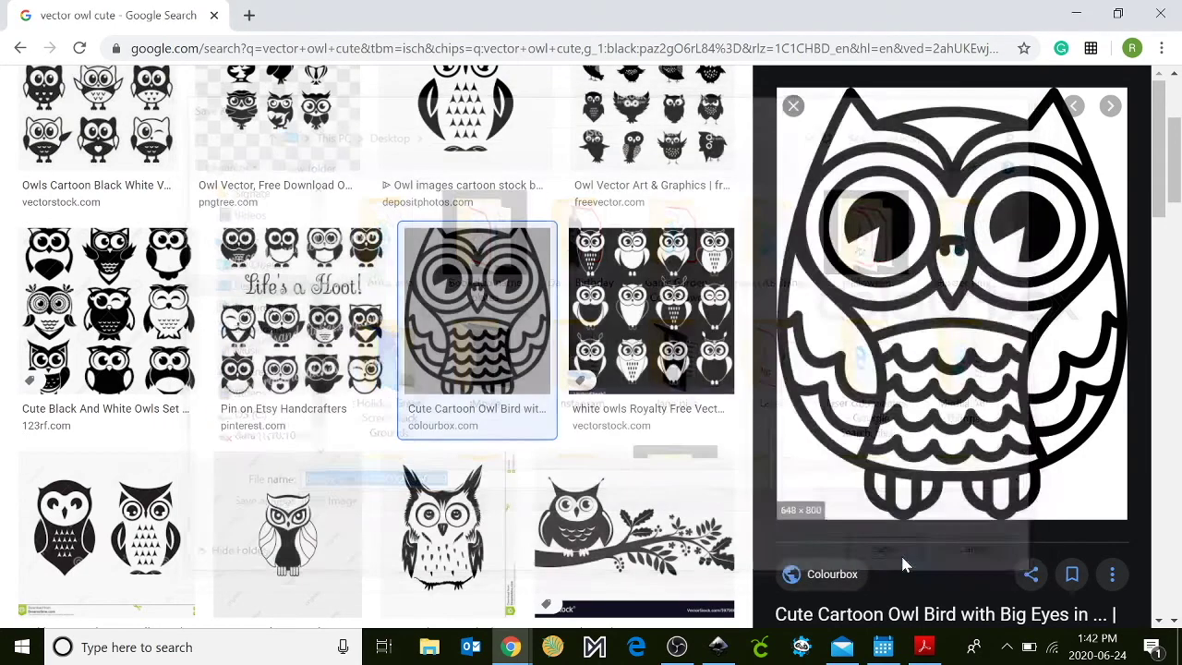
{"action": "left_click", "coordinate": [1071, 13]}
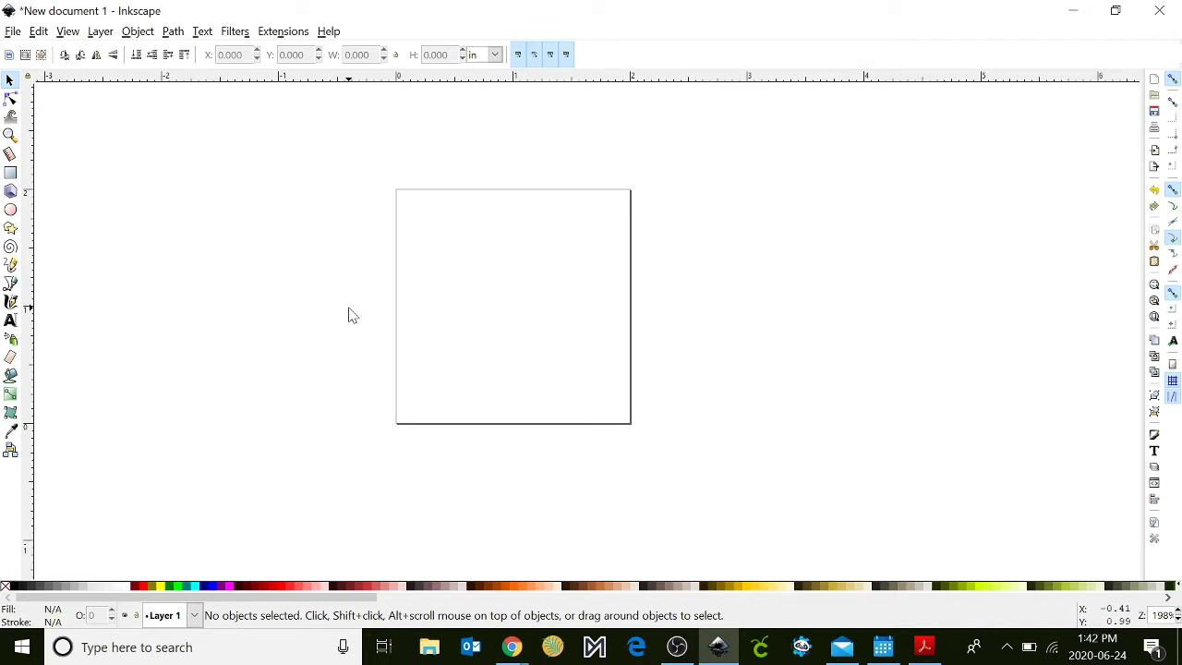
- Import and embed the owl_001 image, then scale it to about 2.137 in wide
{"action": "left_click", "coordinate": [13, 31]}
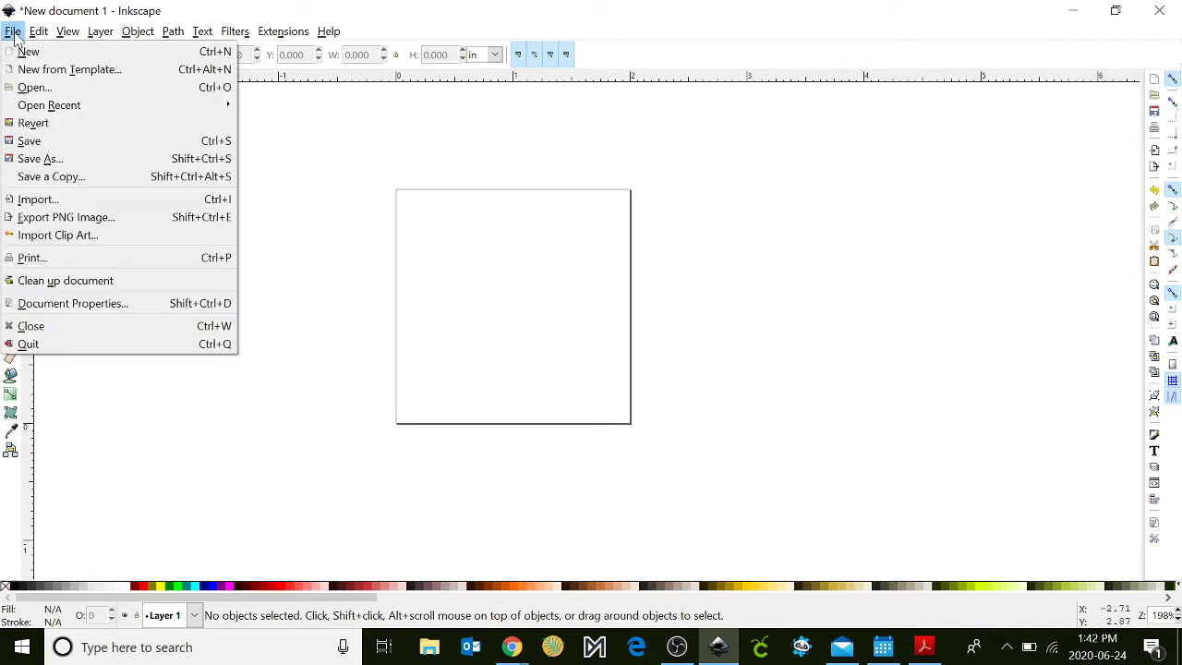
{"action": "left_click", "coordinate": [37, 199]}
{"action": "scroll", "coordinate": [337, 277], "scroll_direction": "down", "scroll_amount": 10}
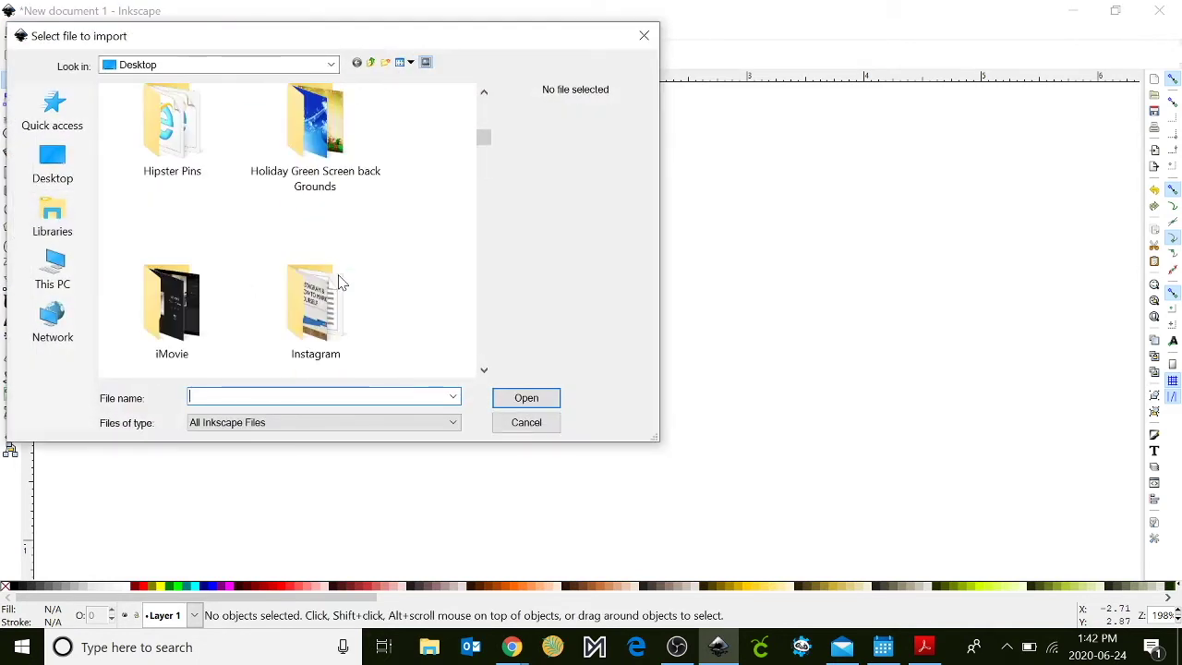
{"action": "scroll", "coordinate": [337, 280], "scroll_direction": "down", "scroll_amount": 8}
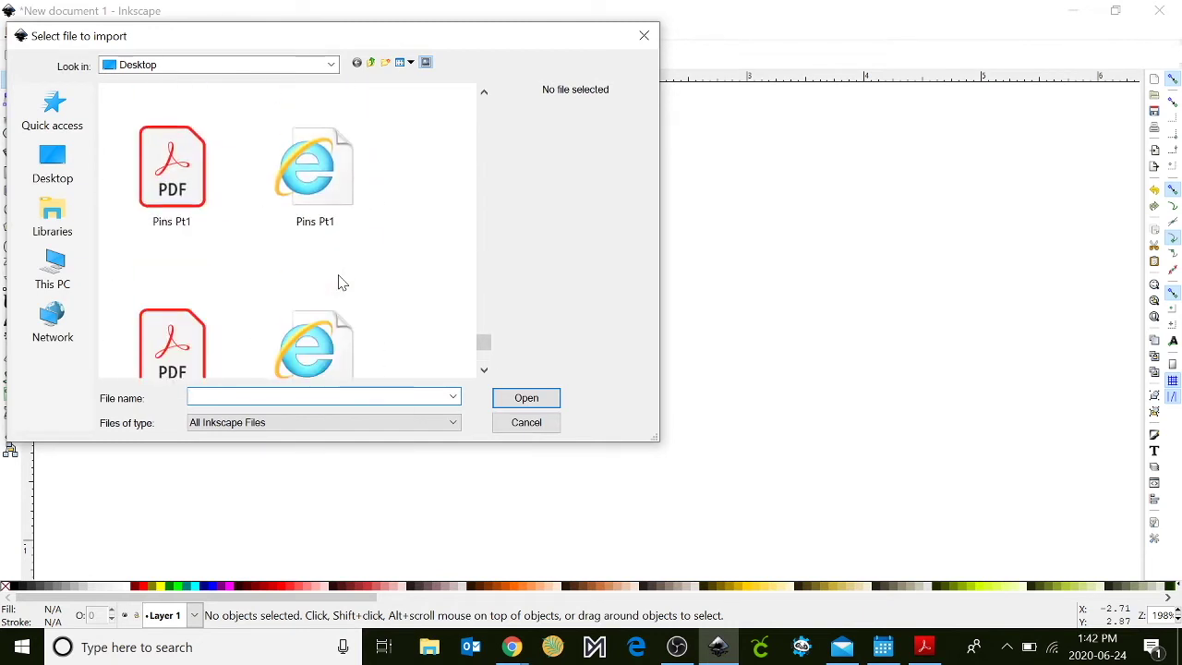
{"action": "double_click", "coordinate": [325, 158]}
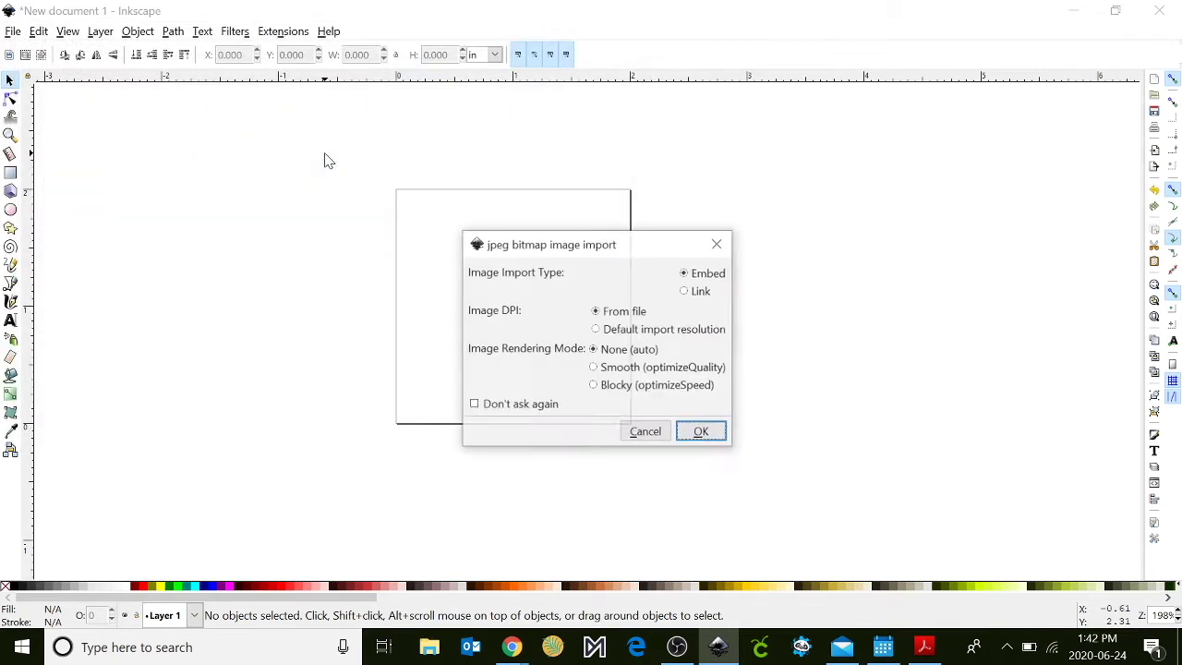
{"action": "left_click", "coordinate": [702, 432]}
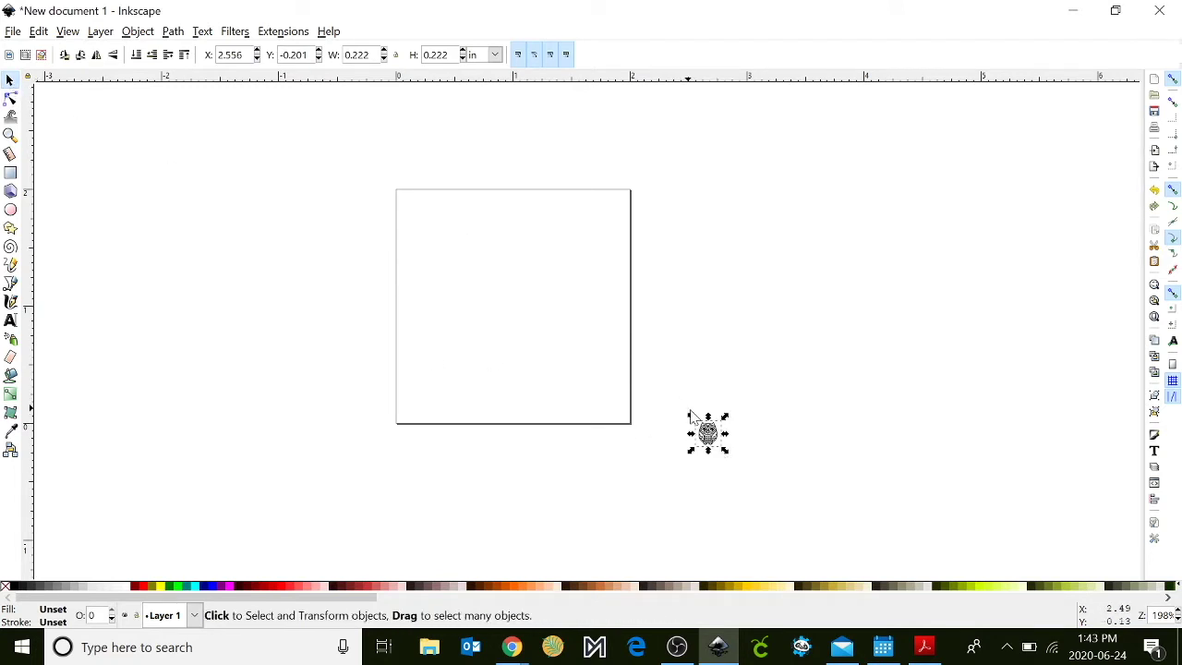
{"action": "left_click_drag", "start_coordinate": [691, 417], "coordinate": [467, 204]}
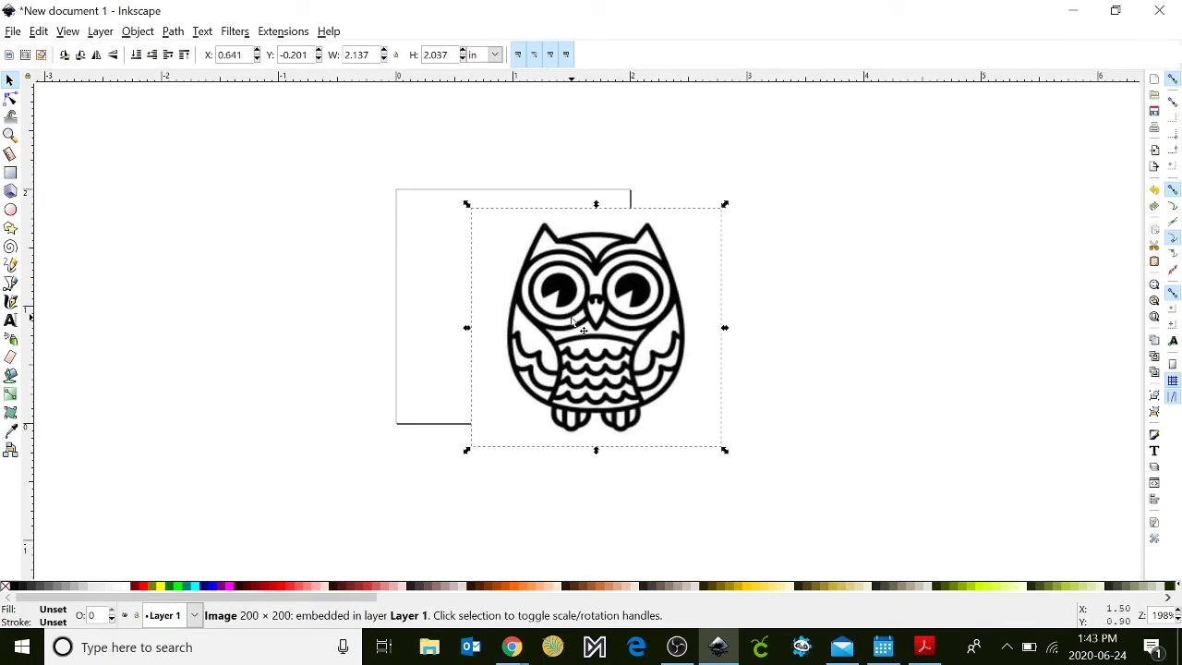
{"action": "left_click", "coordinate": [176, 32]}
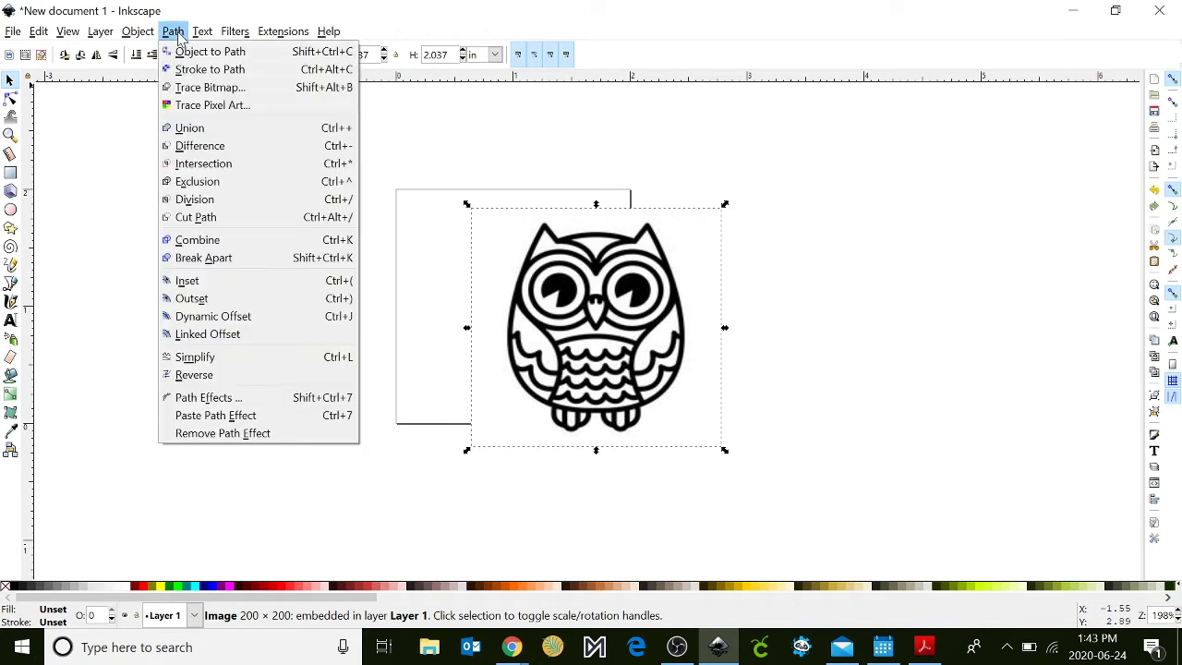
- Trace the owl bitmap into a black vector path and move the trace left of the original
{"action": "left_click", "coordinate": [192, 88]}
{"action": "left_click", "coordinate": [1097, 314]}
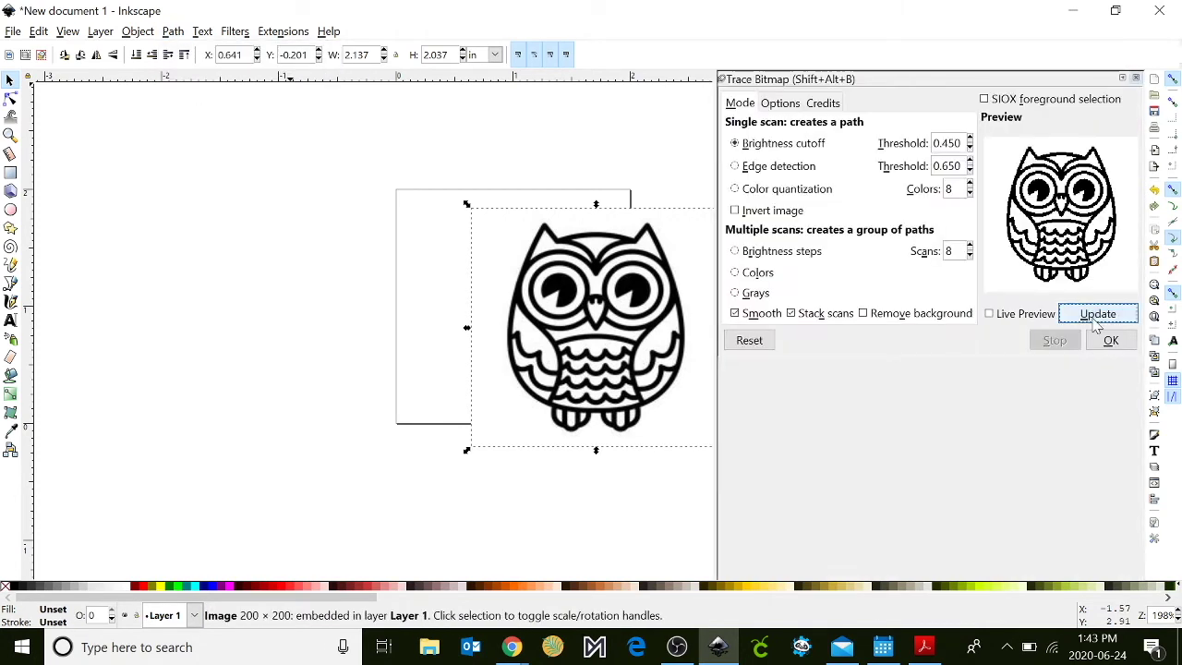
{"action": "left_click", "coordinate": [1110, 339]}
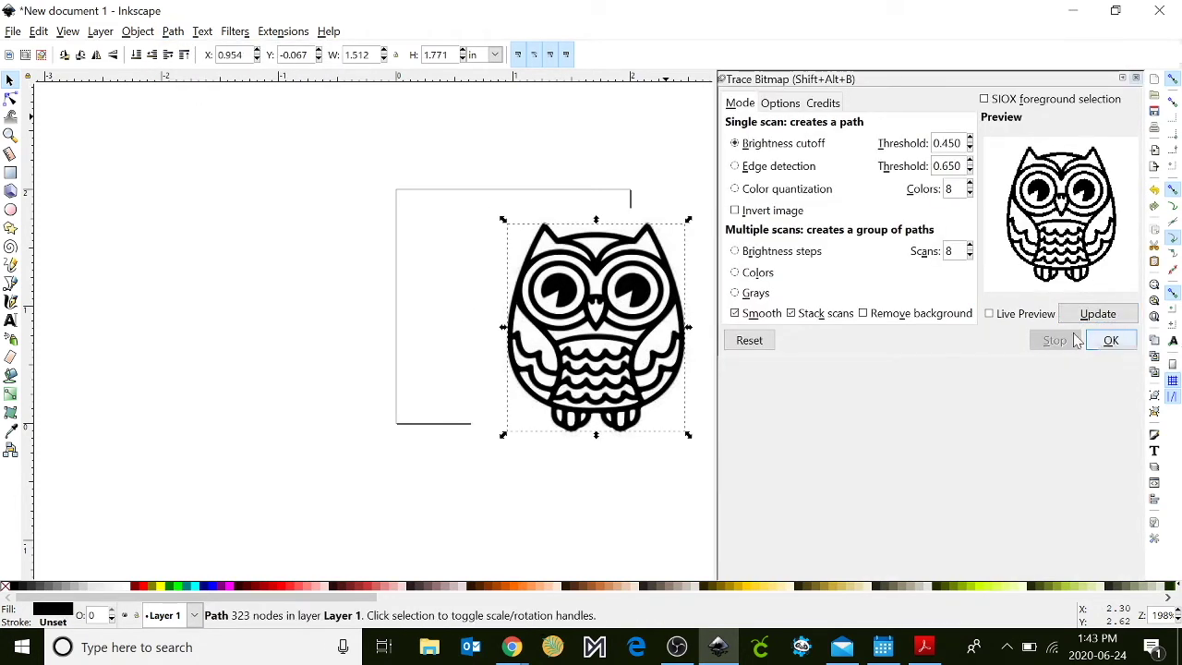
{"action": "left_click", "coordinate": [1135, 79]}
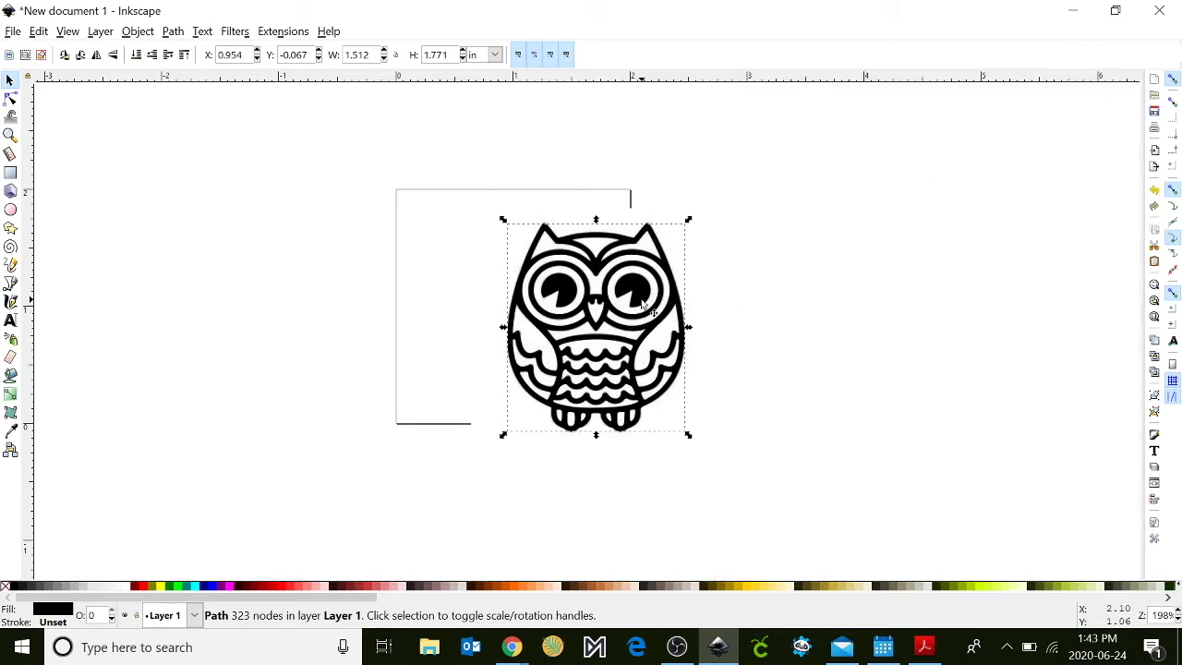
{"action": "mouse_move", "coordinate": [643, 304]}
{"action": "left_mouse_down"}
{"action": "mouse_move", "coordinate": [443, 293]}
{"action": "mouse_move", "coordinate": [388, 311]}
{"action": "left_mouse_up"}
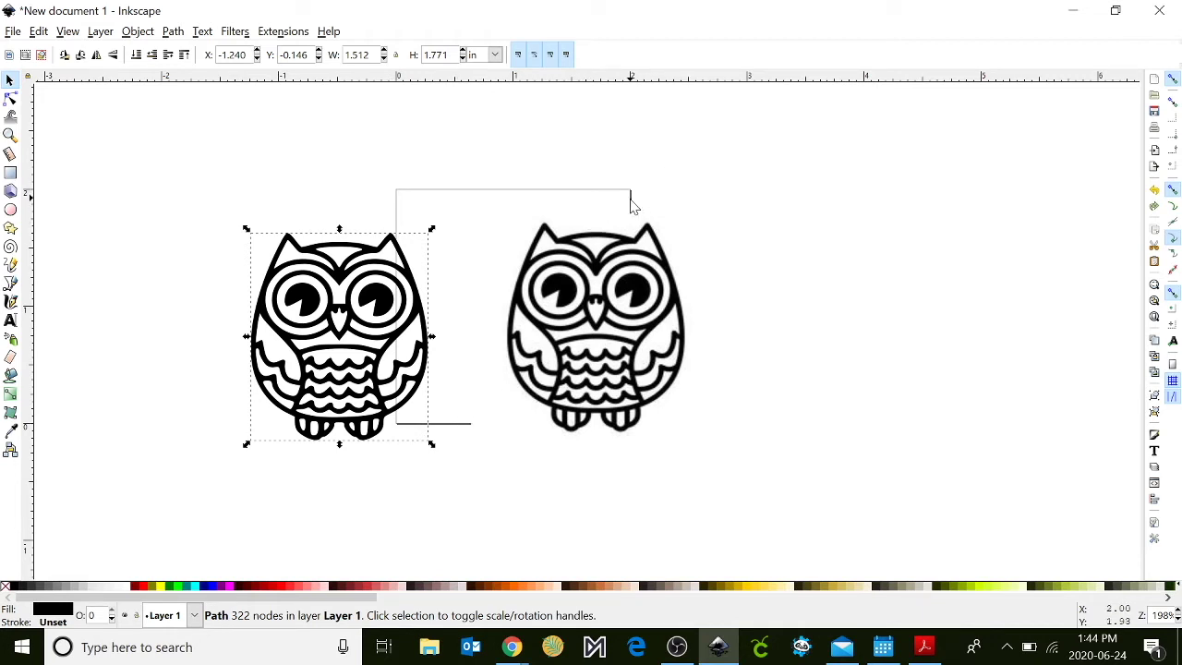
- Delete the owl bitmap, move the traced owl onto the page, and place a duplicate right of it
{"action": "left_click", "coordinate": [631, 377]}
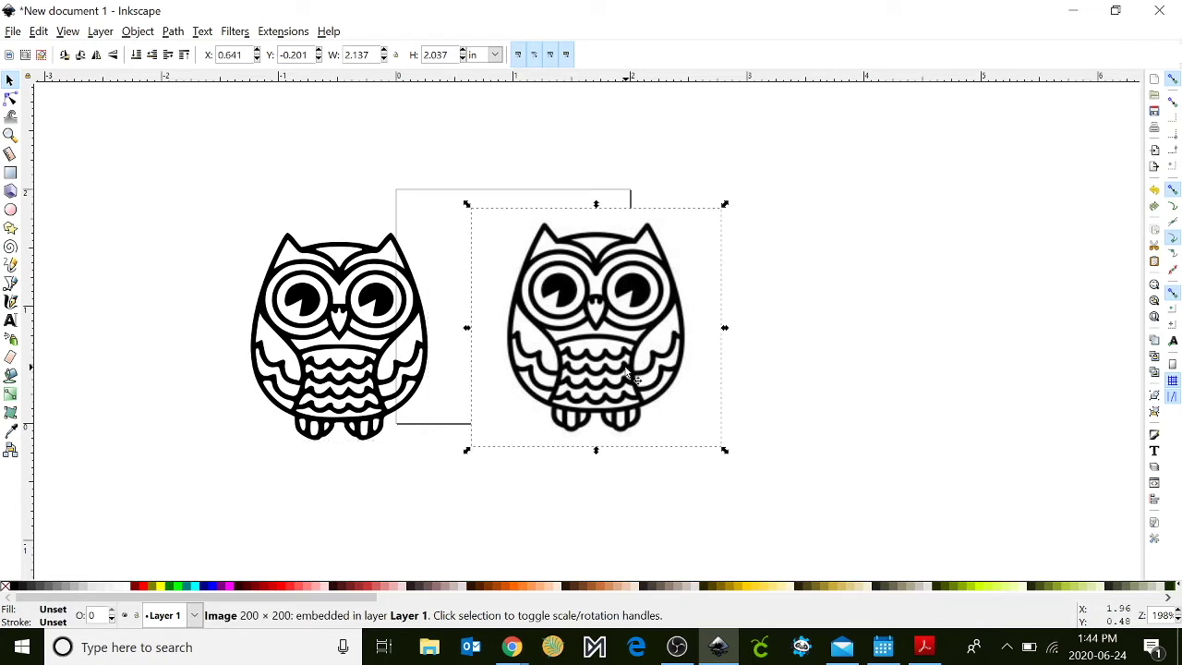
{"action": "key", "text": "Delete"}
{"action": "left_click_drag", "start_coordinate": [347, 343], "coordinate": [510, 307]}
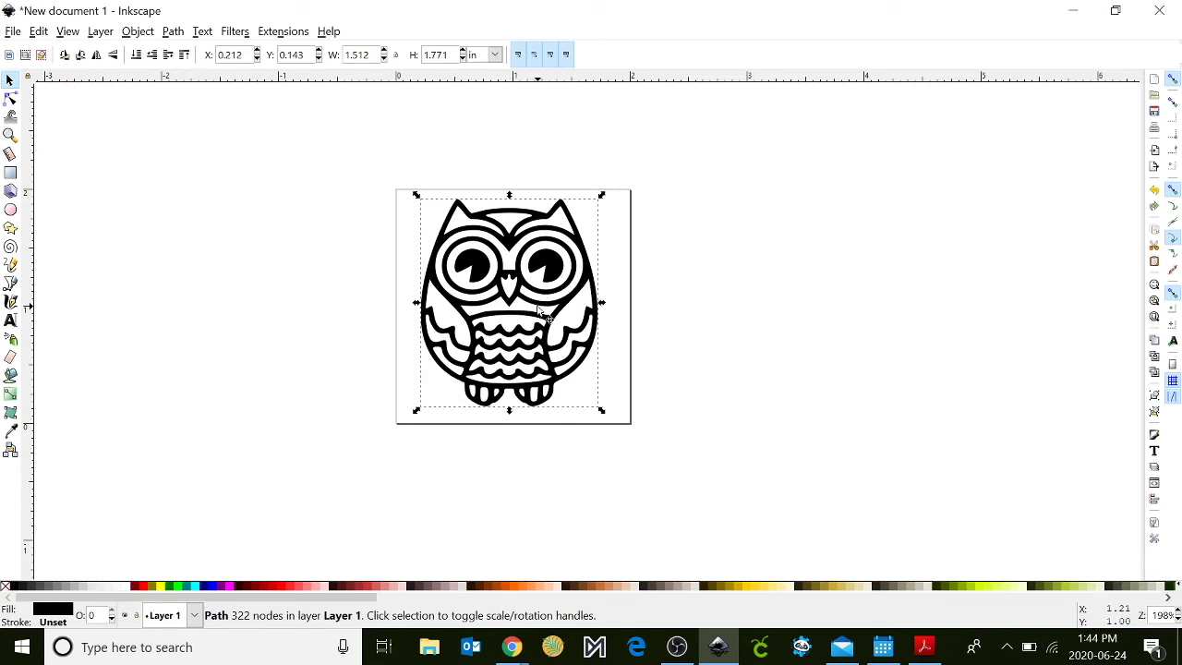
{"action": "key", "text": "ctrl+d"}
{"action": "left_click_drag", "start_coordinate": [538, 310], "coordinate": [567, 312]}
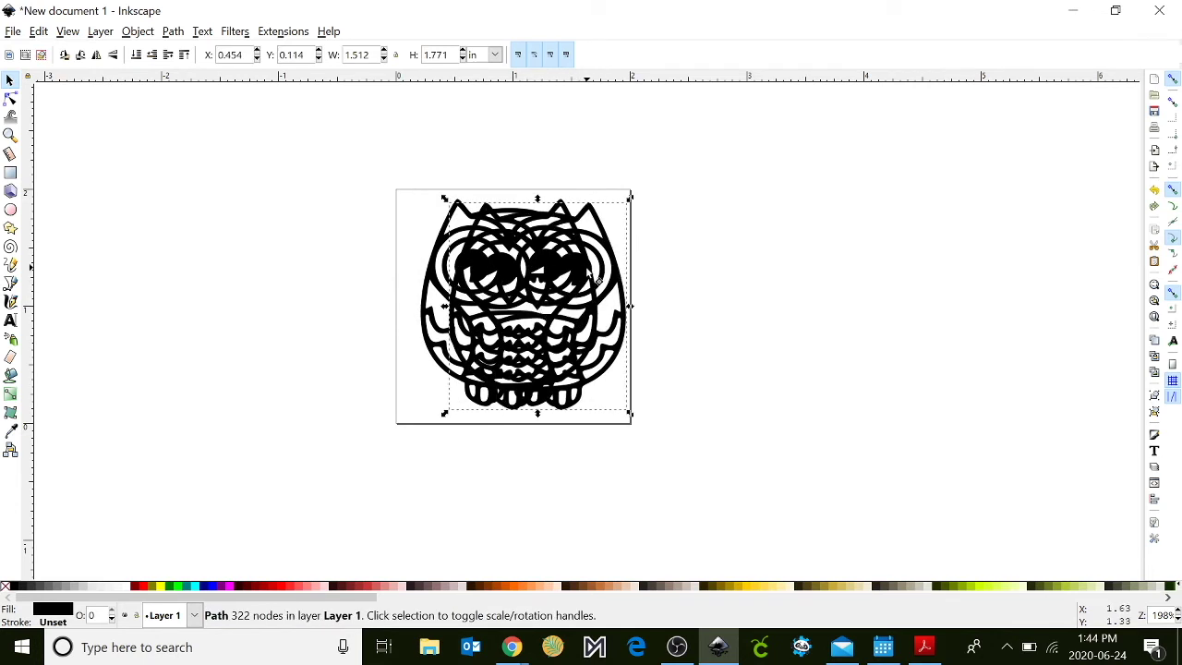
{"action": "left_click_drag", "start_coordinate": [588, 269], "coordinate": [796, 268]}
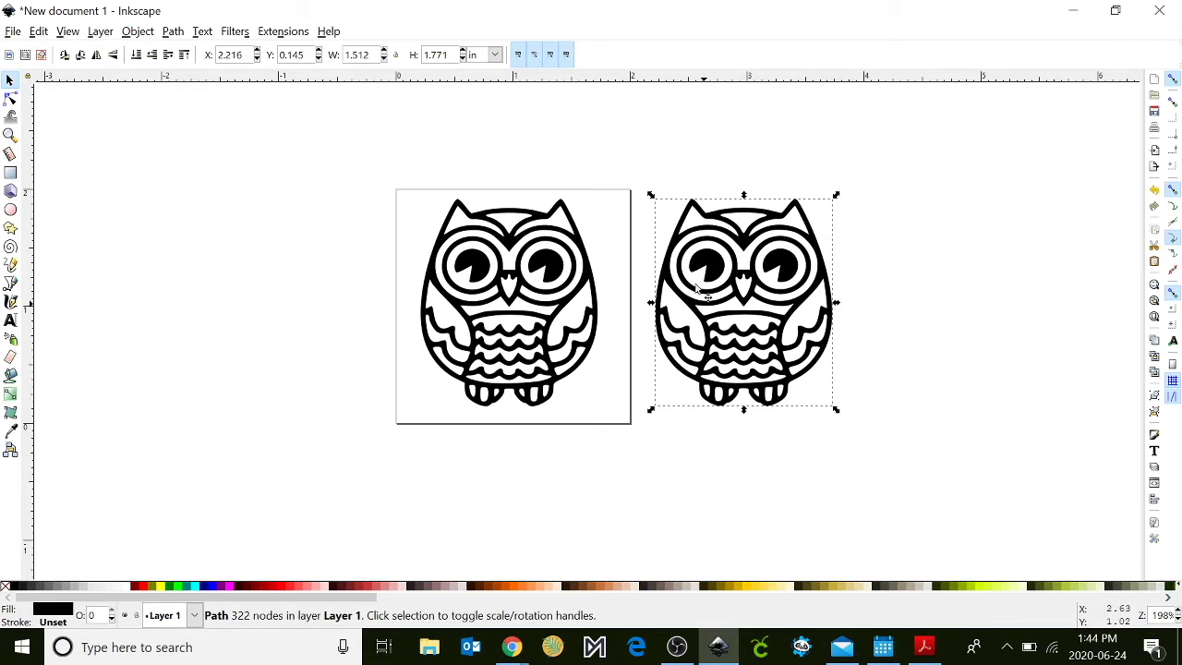
- Break the duplicate owl apart, pull out the stripe and scalloped pieces, and move the silhouette left
{"action": "left_click", "coordinate": [140, 32]}
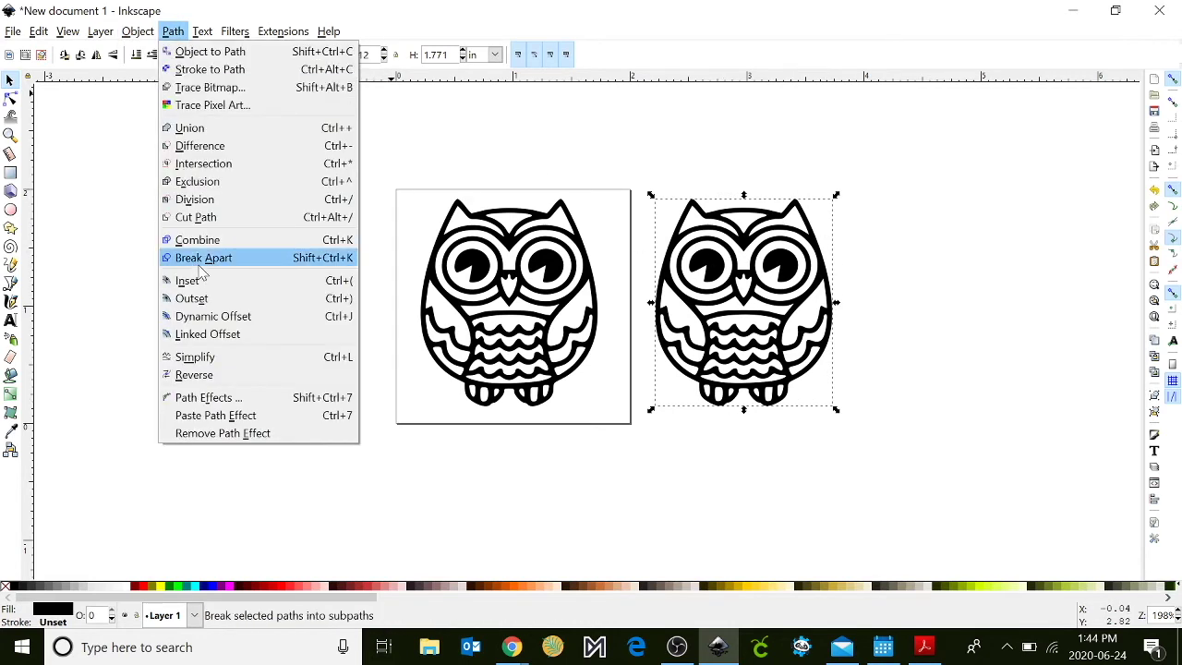
{"action": "left_click", "coordinate": [205, 262]}
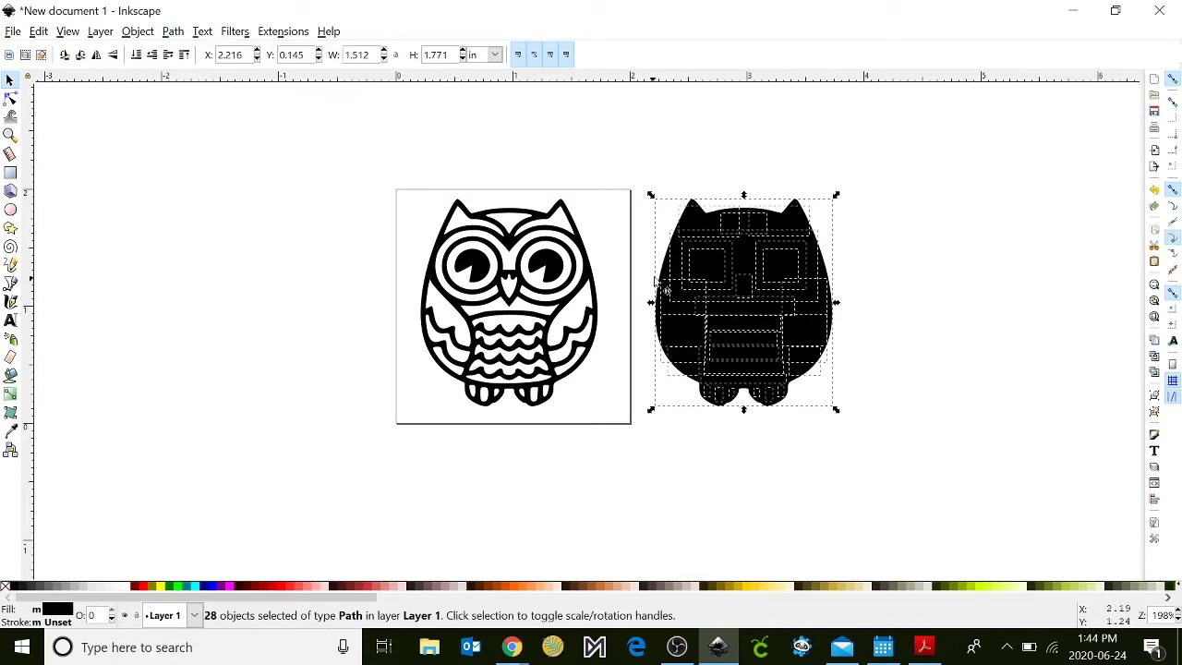
{"action": "left_click", "coordinate": [904, 298]}
{"action": "left_click_drag", "start_coordinate": [747, 343], "coordinate": [896, 380]}
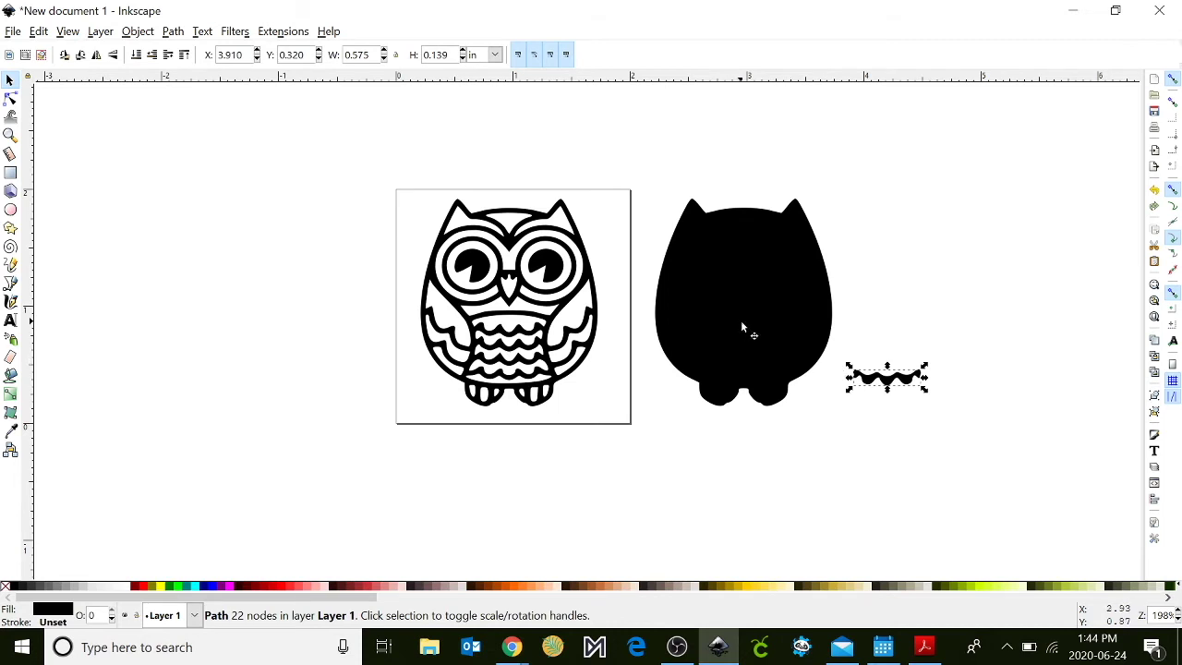
{"action": "left_click_drag", "start_coordinate": [741, 327], "coordinate": [846, 321]}
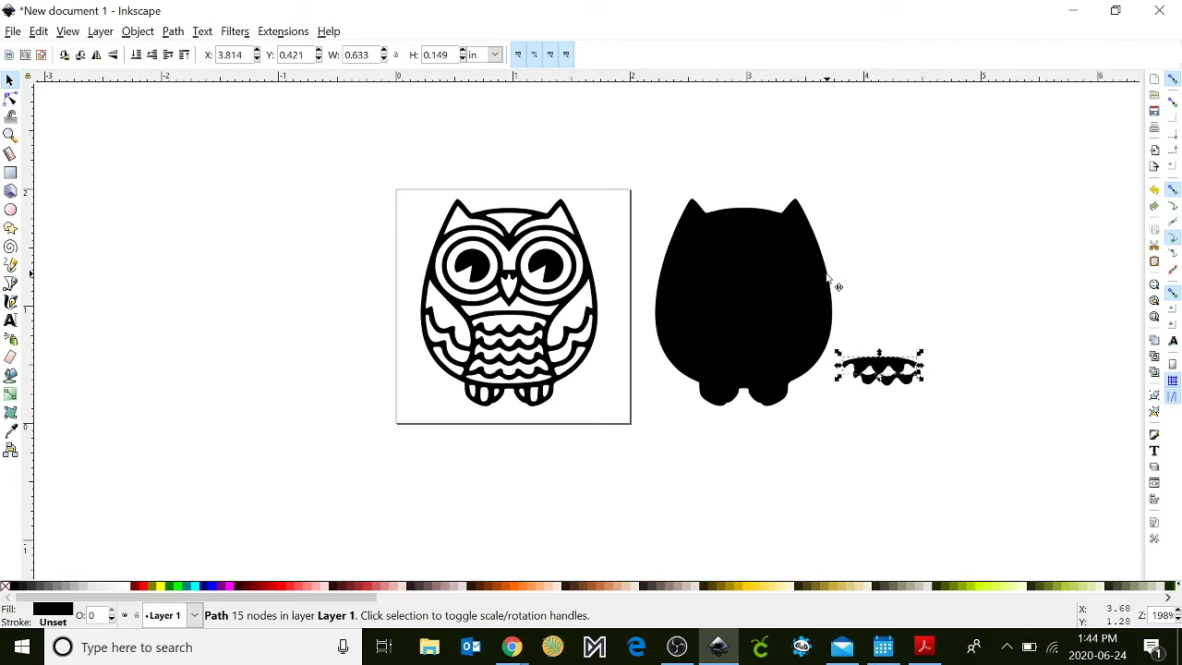
{"action": "left_click_drag", "start_coordinate": [828, 277], "coordinate": [412, 292]}
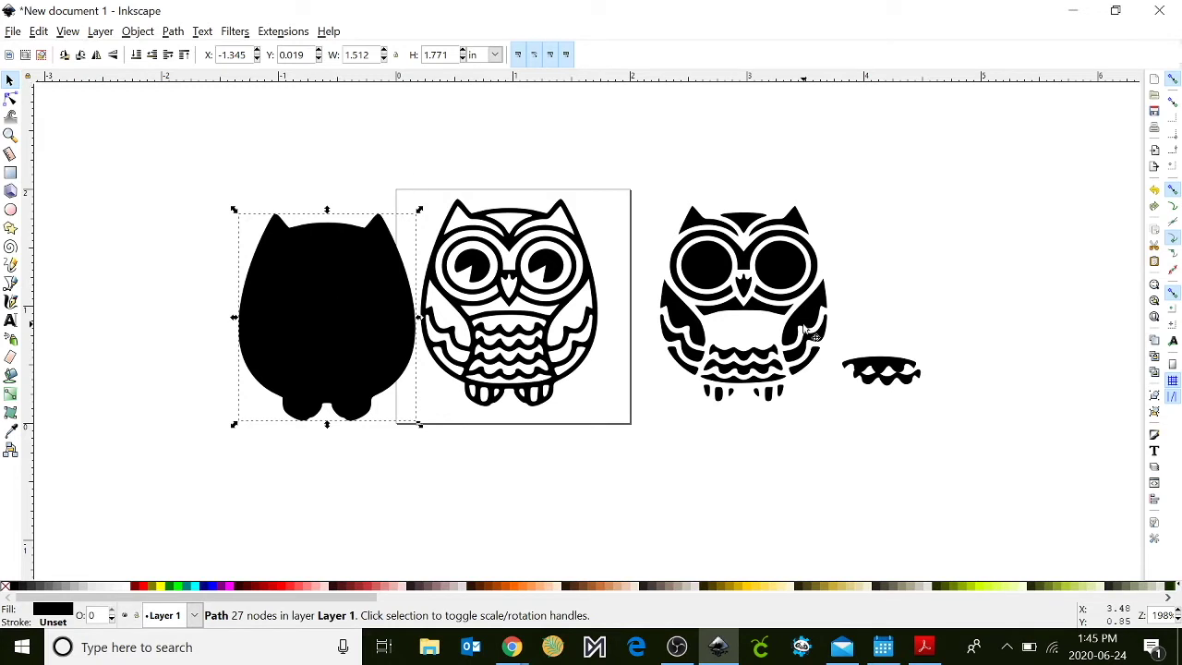
- Give the silhouette no fill and a flat red ff0000ff stroke, then lay it over the page's owl
{"action": "left_click", "coordinate": [1154, 435]}
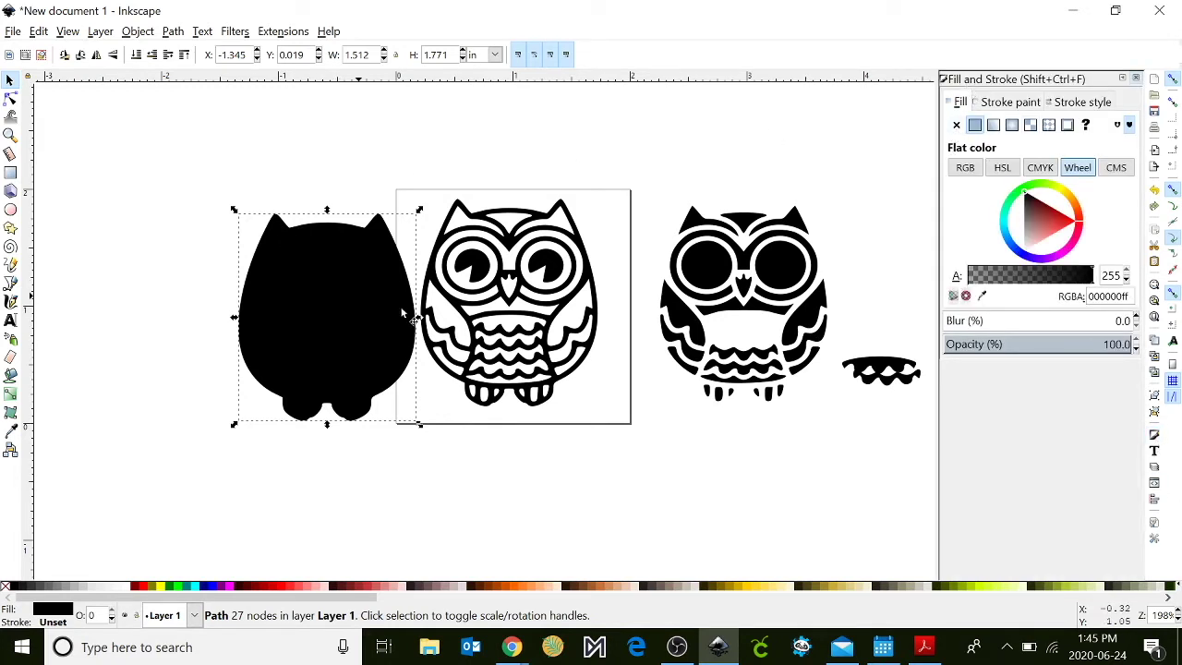
{"action": "left_click", "coordinate": [957, 126]}
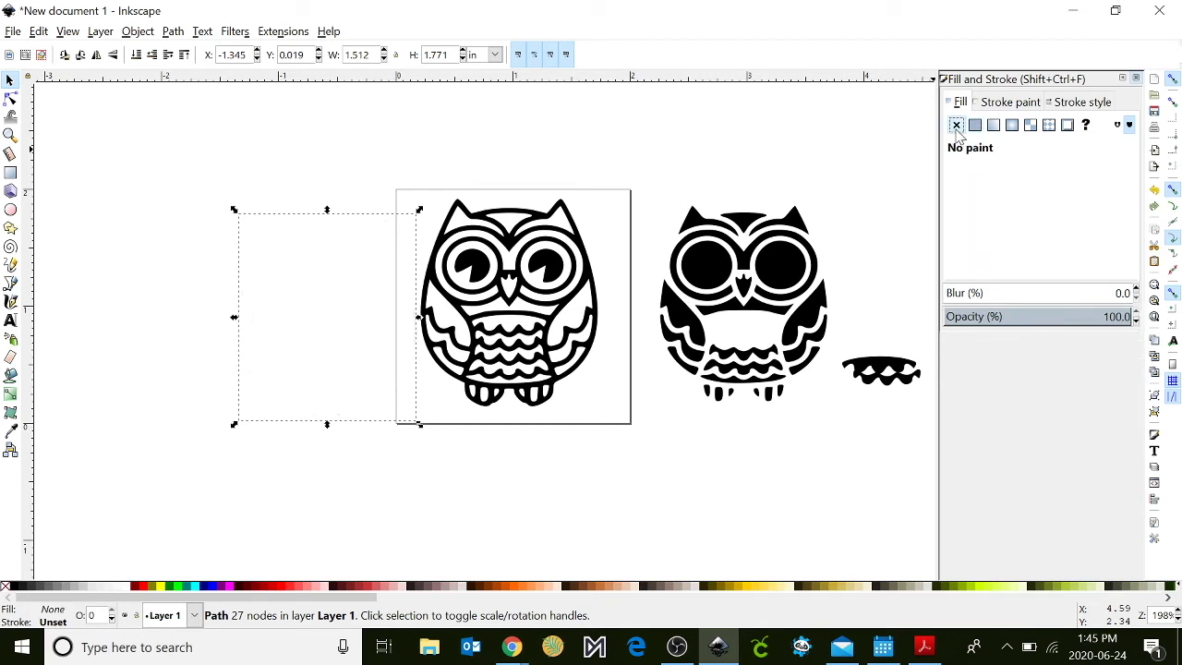
{"action": "left_click", "coordinate": [1018, 103]}
{"action": "left_click", "coordinate": [975, 126]}
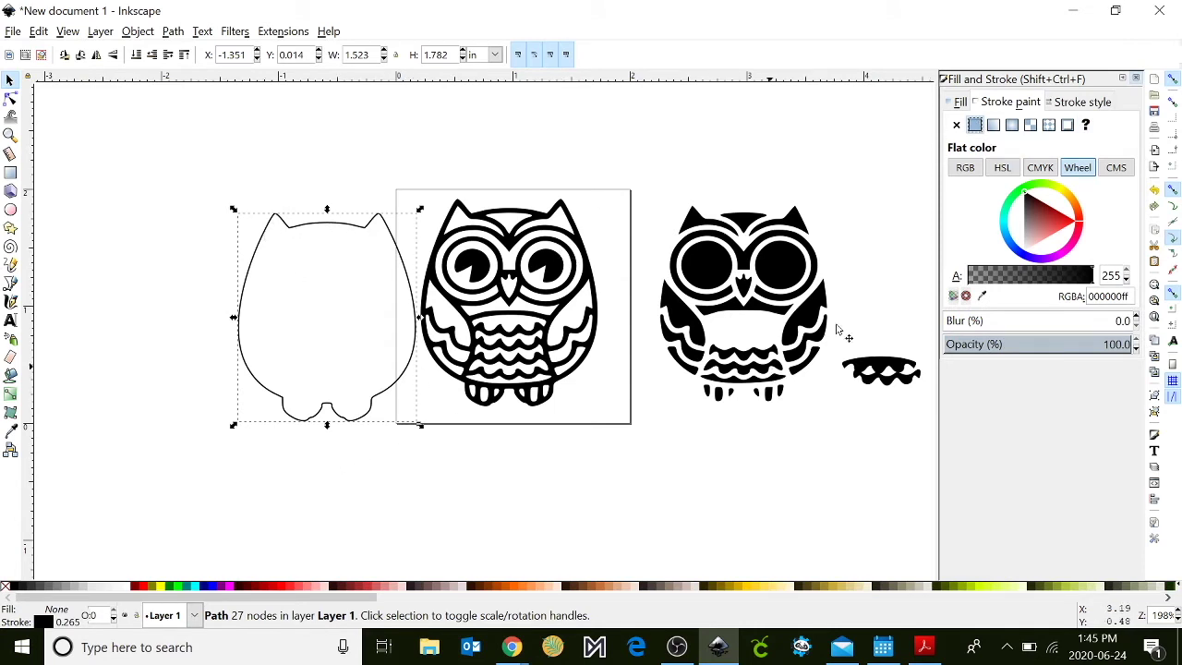
{"action": "left_click", "coordinate": [1053, 220]}
{"action": "left_click_drag", "start_coordinate": [1053, 220], "coordinate": [1082, 231]}
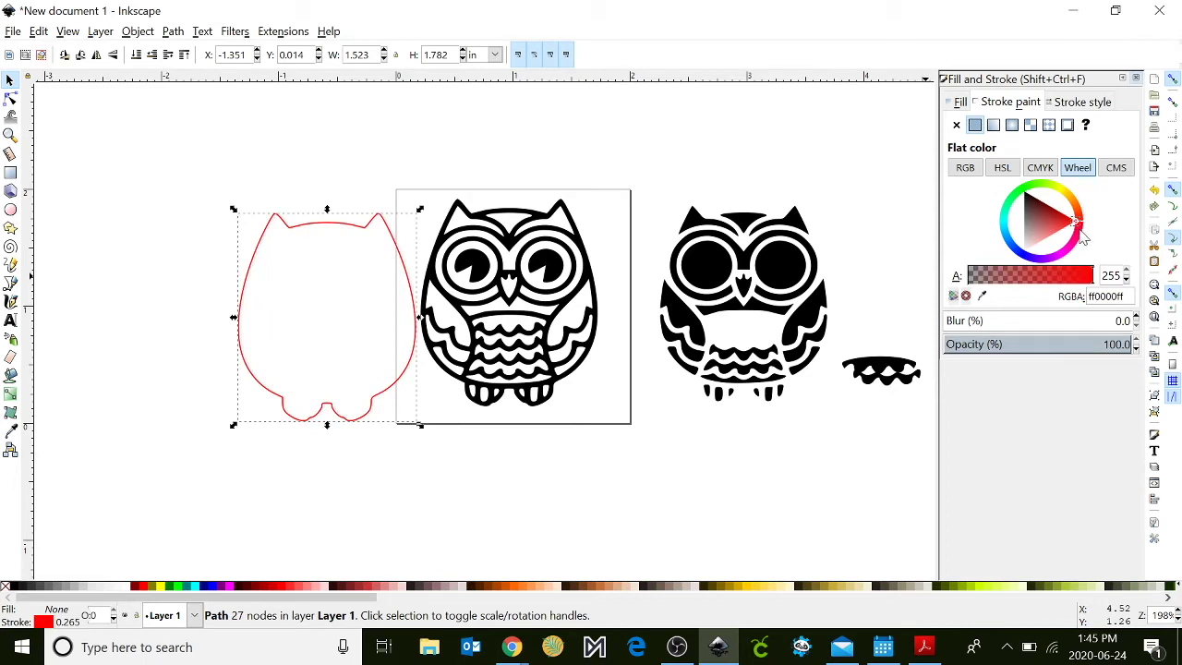
{"action": "left_click_drag", "start_coordinate": [341, 231], "coordinate": [522, 214]}
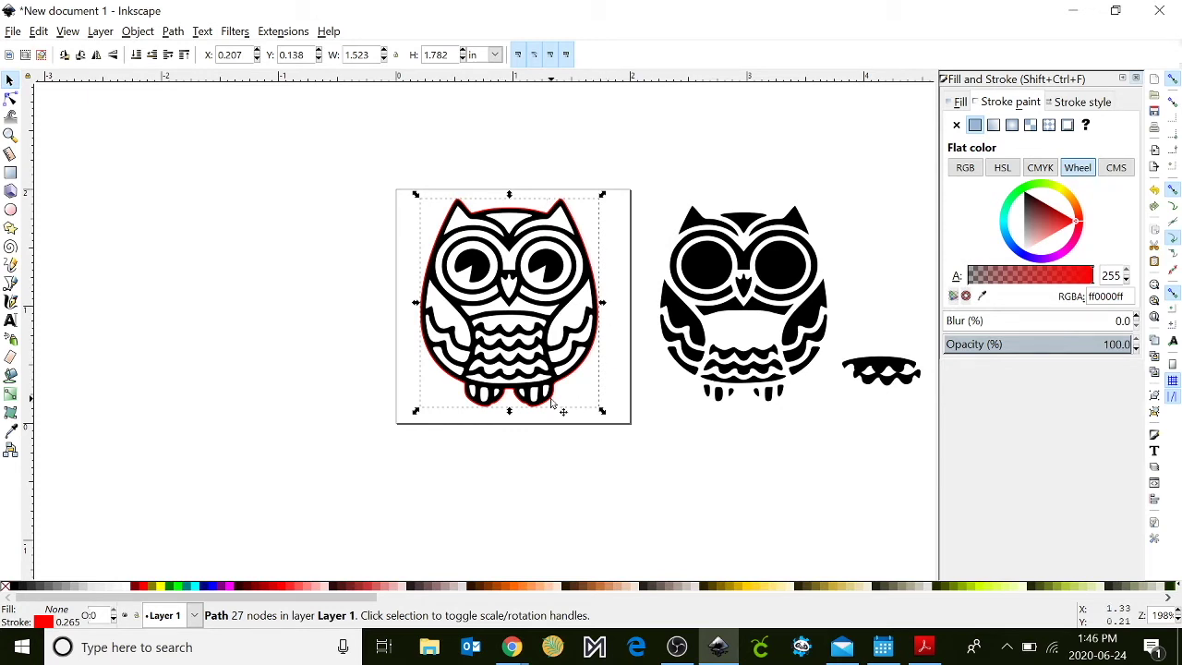
- Apply Dynamic Offset to the red outline and drag its handle outward for a small margin
{"action": "left_click", "coordinate": [170, 33]}
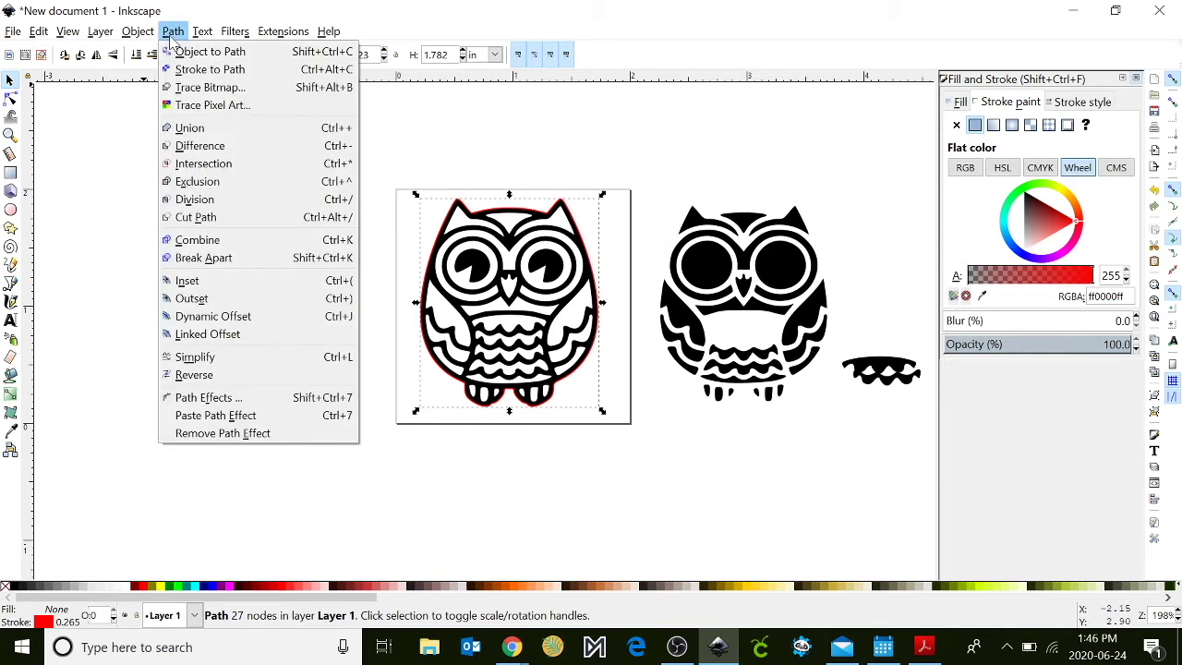
{"action": "left_click", "coordinate": [201, 316]}
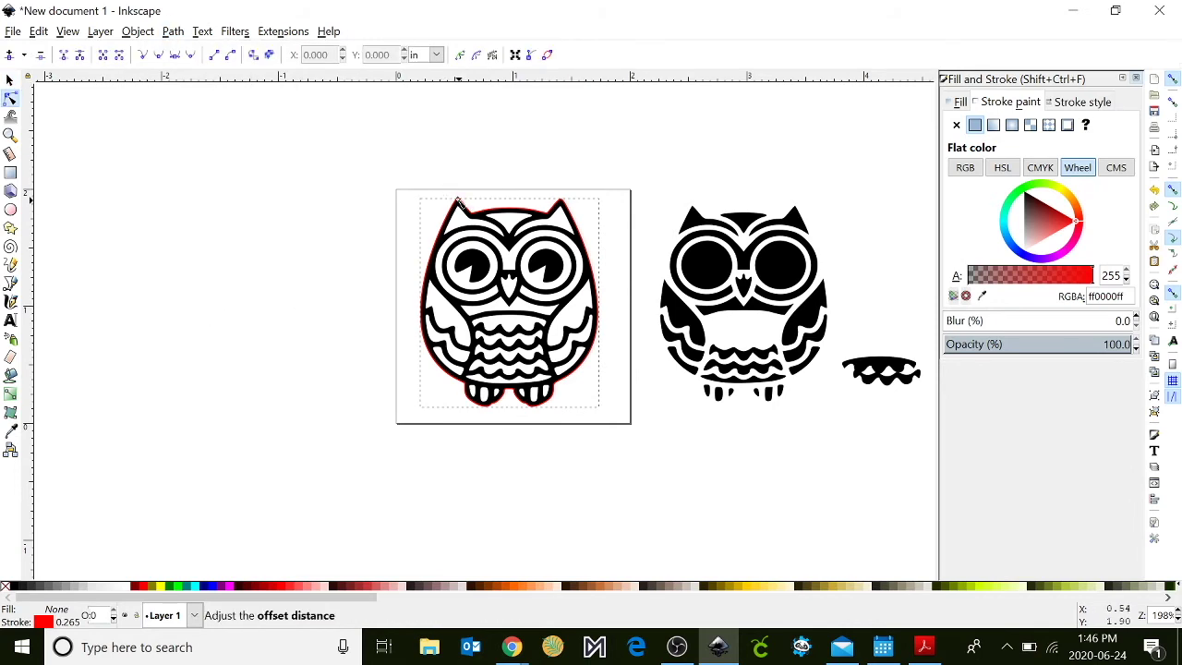
{"action": "scroll", "coordinate": [459, 201], "scroll_direction": "up", "scroll_amount": 2}
{"action": "left_click_drag", "start_coordinate": [459, 201], "coordinate": [310, 316]}
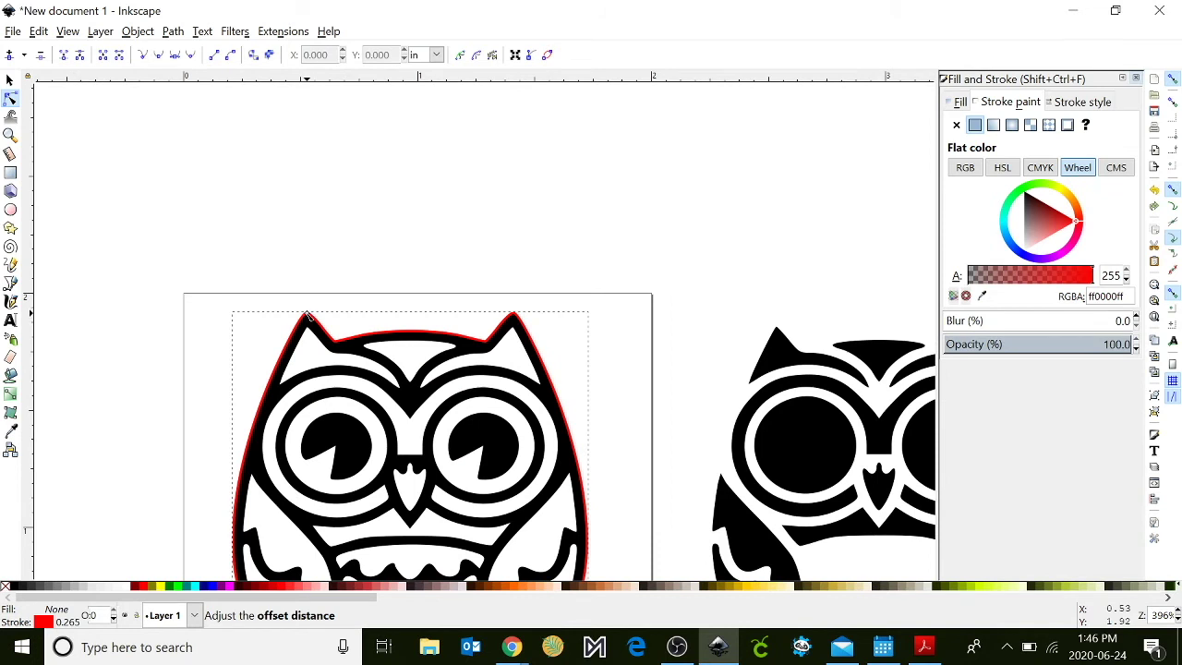
{"action": "left_click_drag", "start_coordinate": [307, 315], "coordinate": [312, 305]}
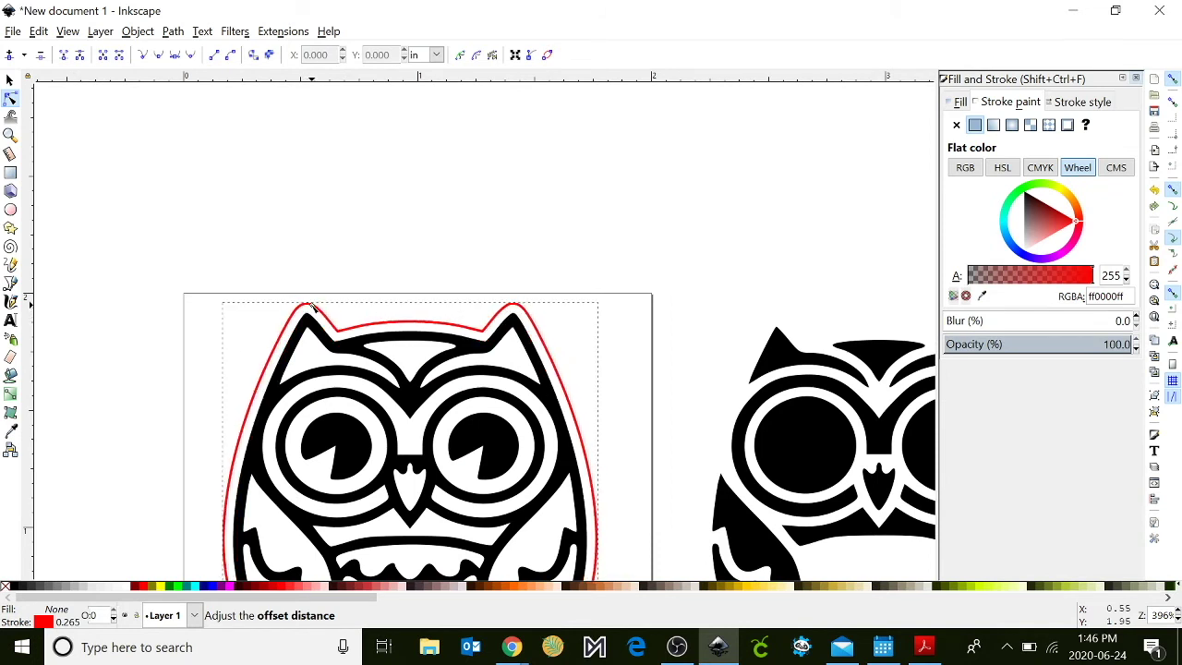
{"action": "scroll", "coordinate": [409, 281], "scroll_direction": "down", "scroll_amount": 2}
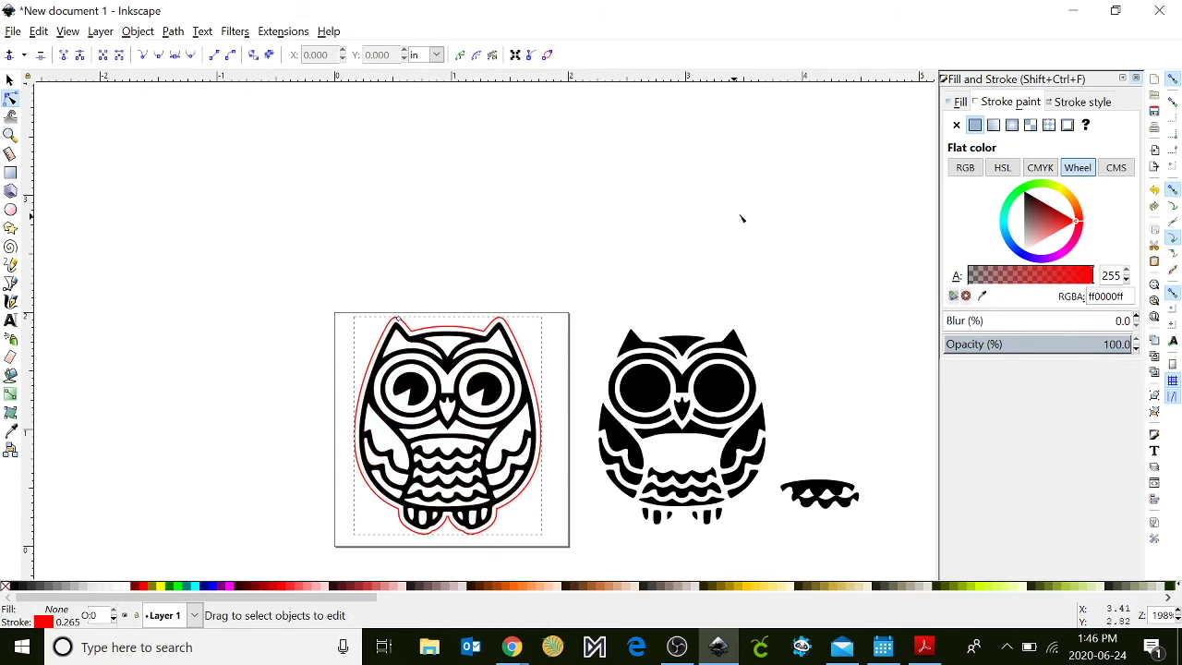
- Set the red outline's stroke width to 0.001 in, then select the traced owl path
{"action": "left_click", "coordinate": [1078, 103]}
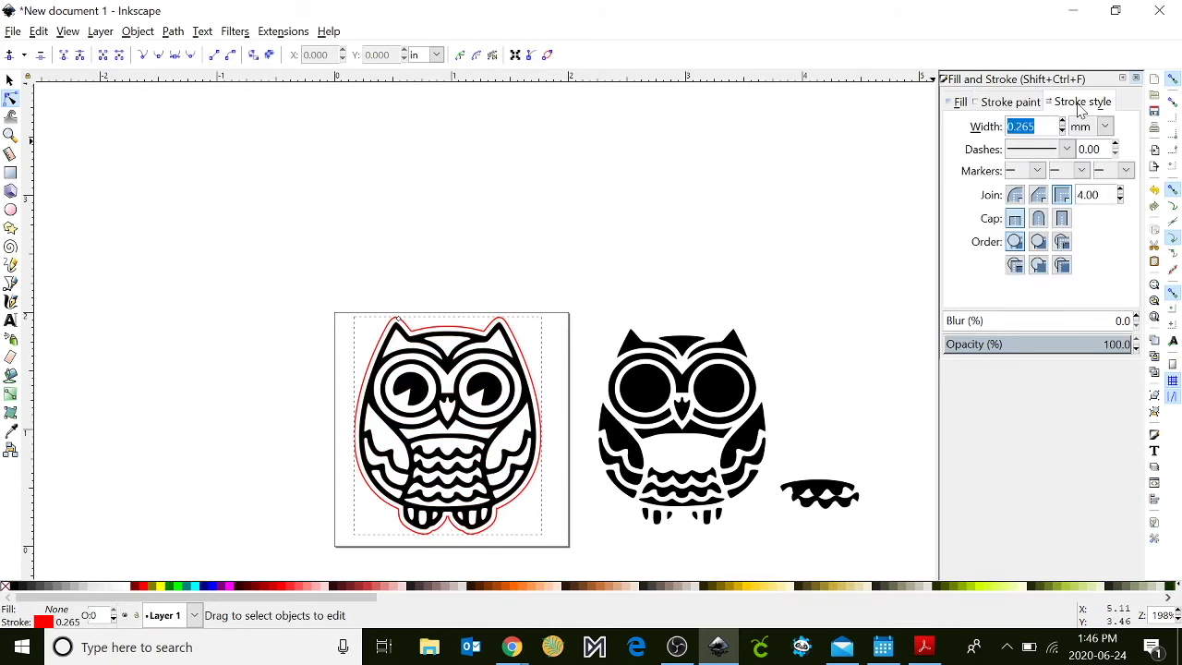
{"action": "left_click", "coordinate": [1105, 127]}
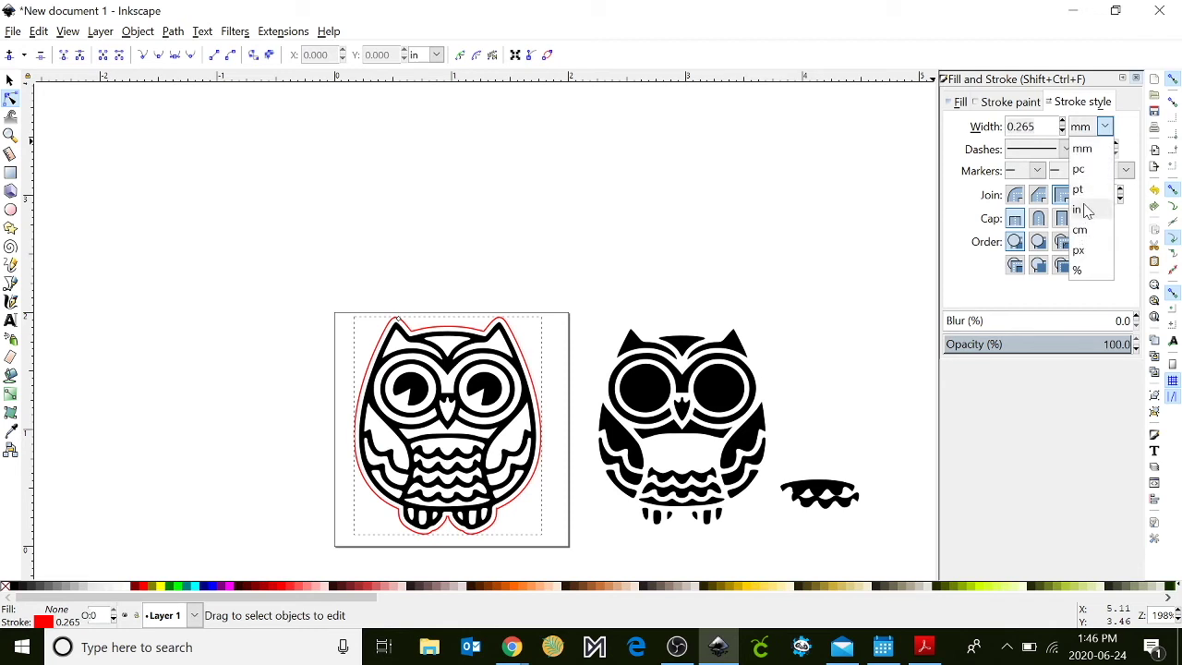
{"action": "left_click", "coordinate": [1085, 211]}
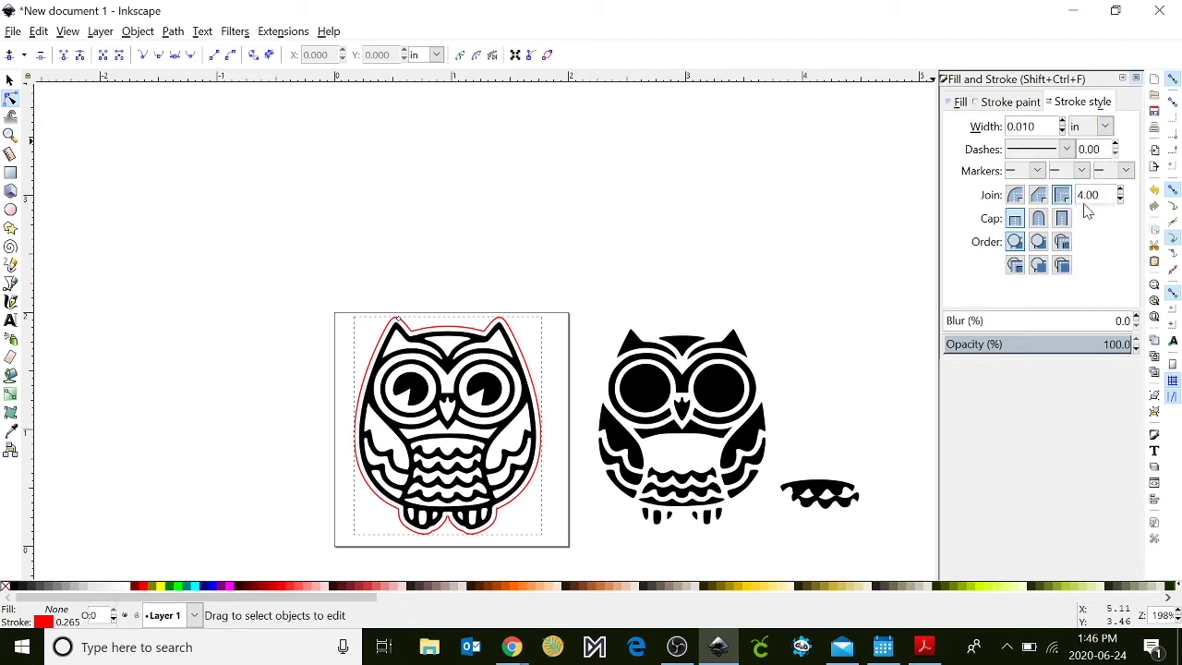
{"action": "left_click", "coordinate": [1035, 127]}
{"action": "key", "text": "BackSpace"}
{"action": "key", "text": "BackSpace"}
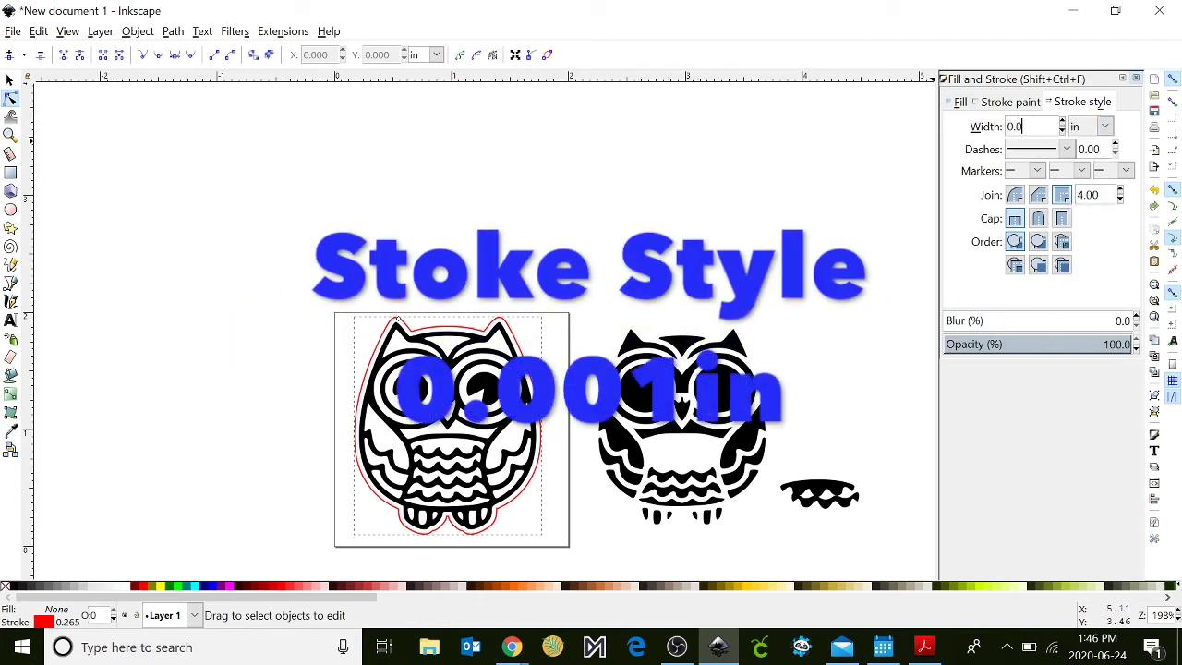
{"action": "type", "text": "01"}
{"action": "key", "text": "Return"}
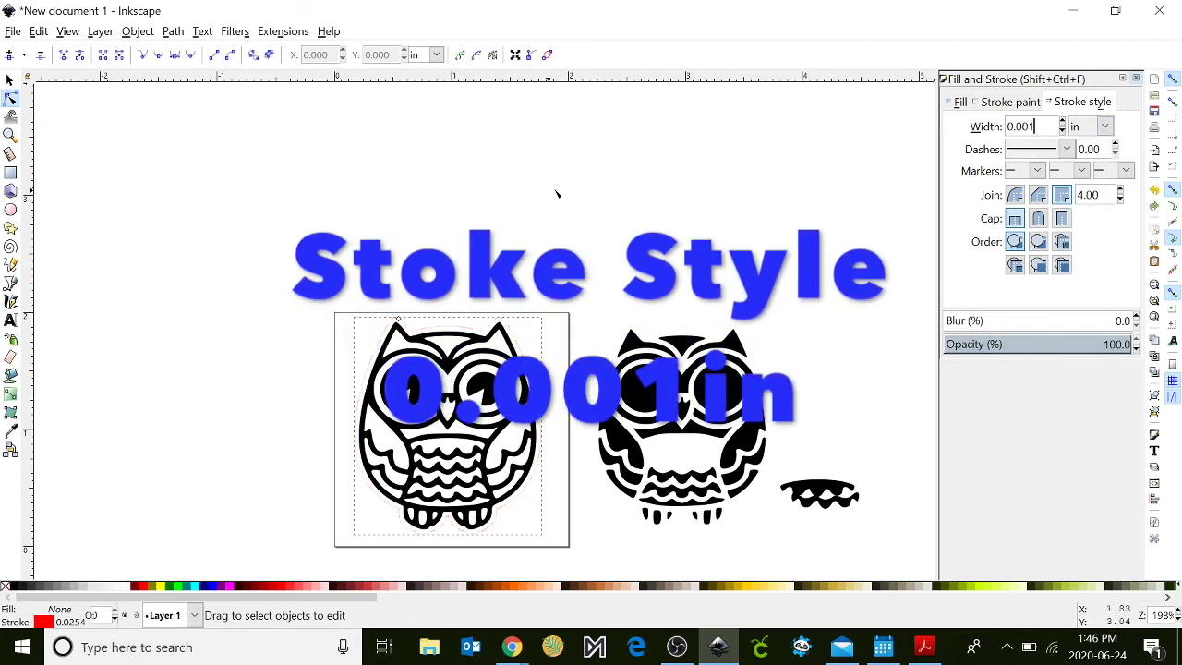
{"action": "left_click", "coordinate": [557, 190]}
{"action": "left_click", "coordinate": [440, 382]}
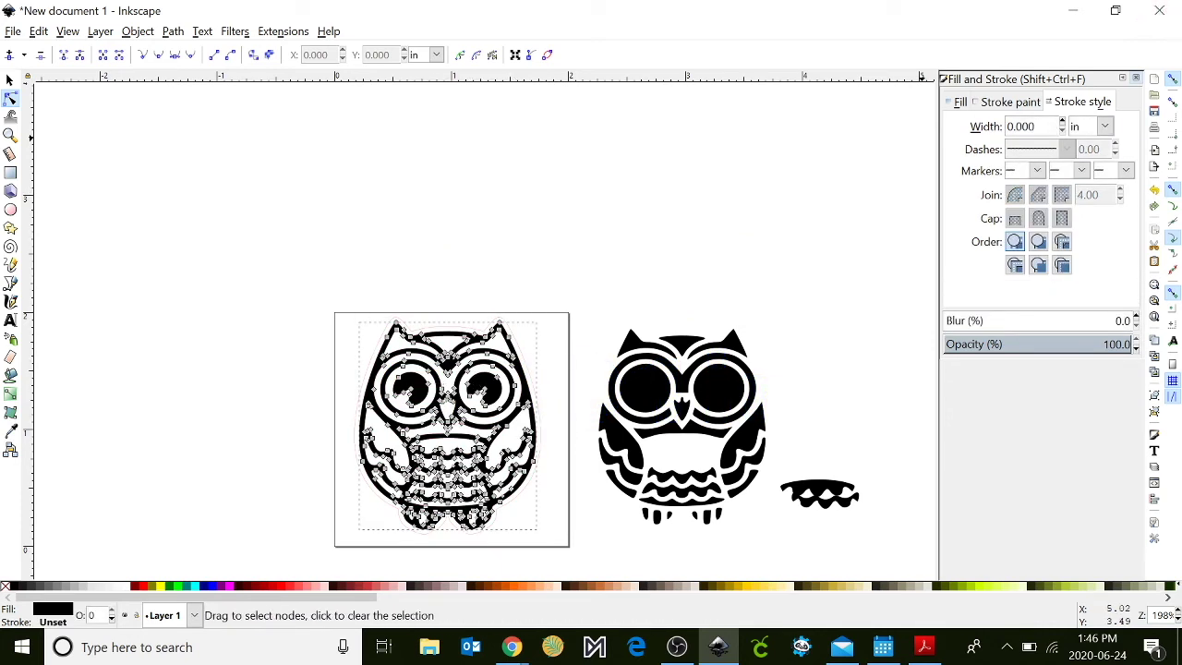
{"action": "left_click", "coordinate": [1008, 107]}
{"action": "left_click", "coordinate": [955, 107]}
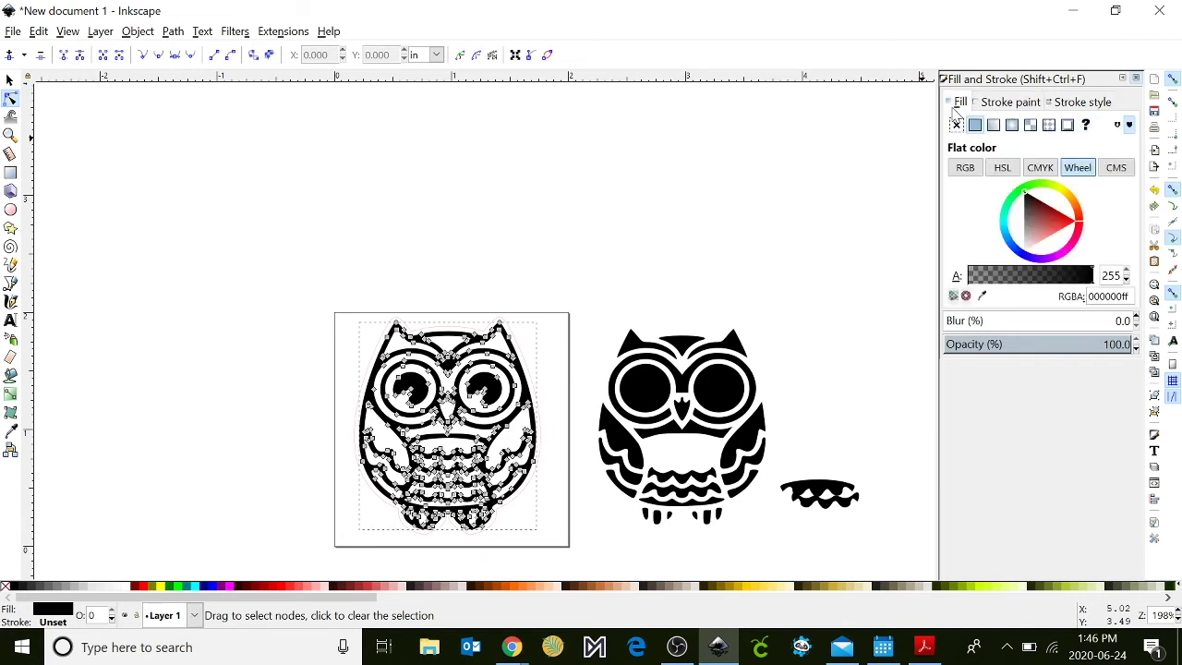
{"action": "left_click", "coordinate": [574, 244]}
{"action": "left_click", "coordinate": [459, 332]}
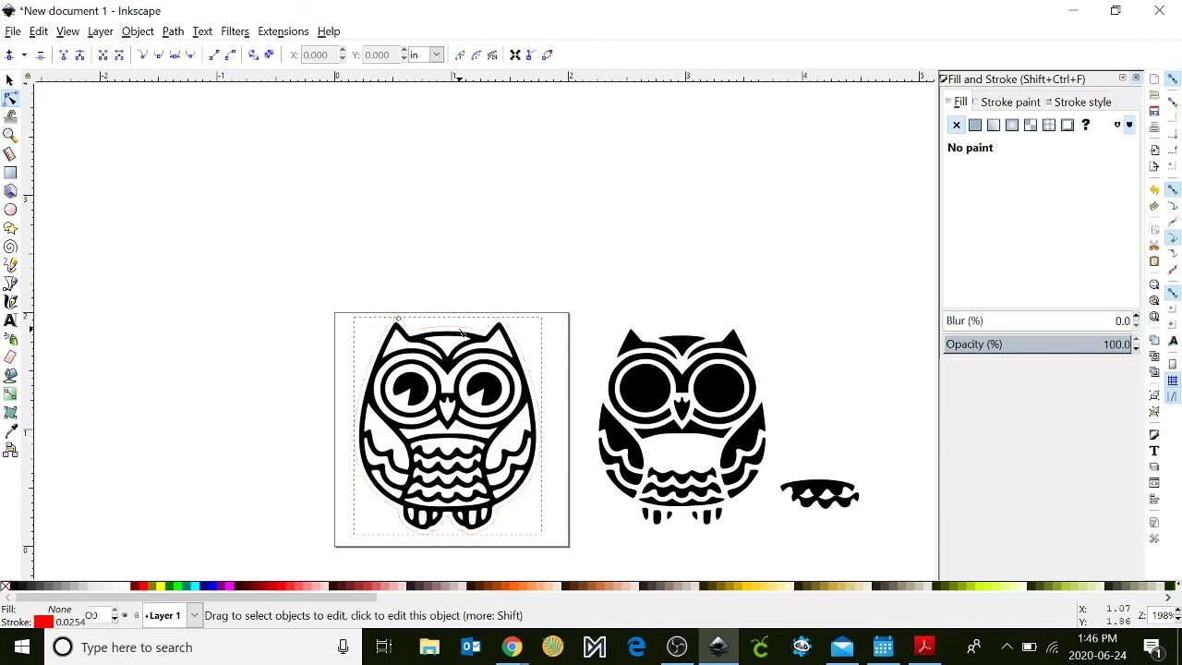
{"action": "left_click", "coordinate": [986, 108]}
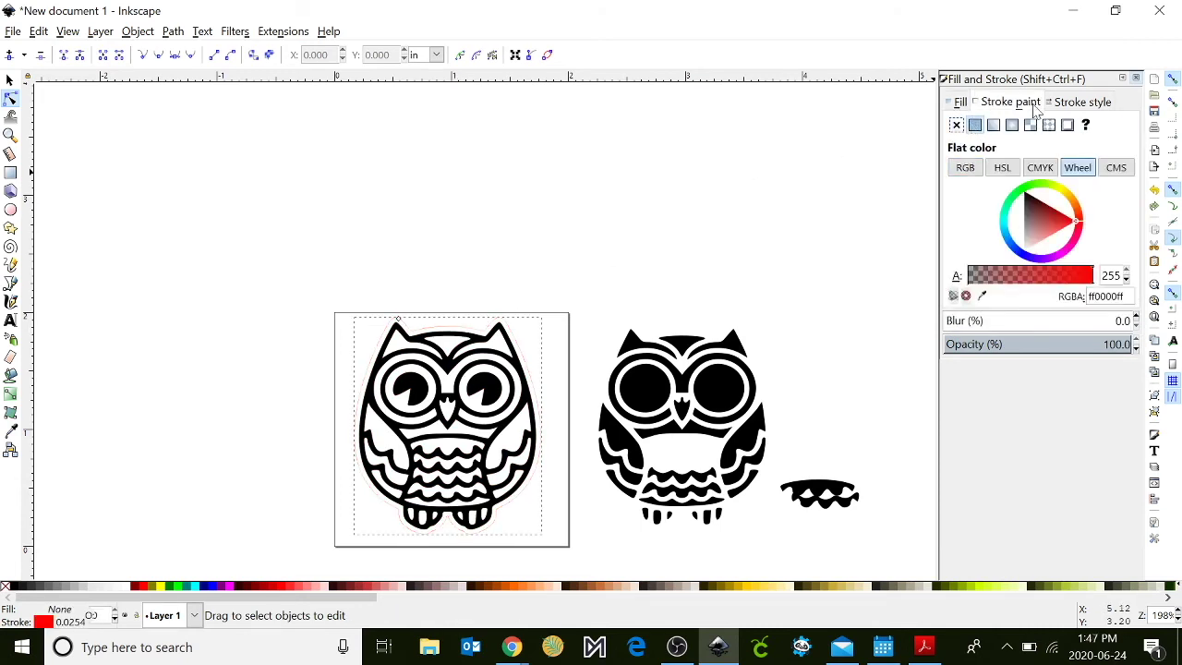
{"action": "left_click", "coordinate": [1085, 104]}
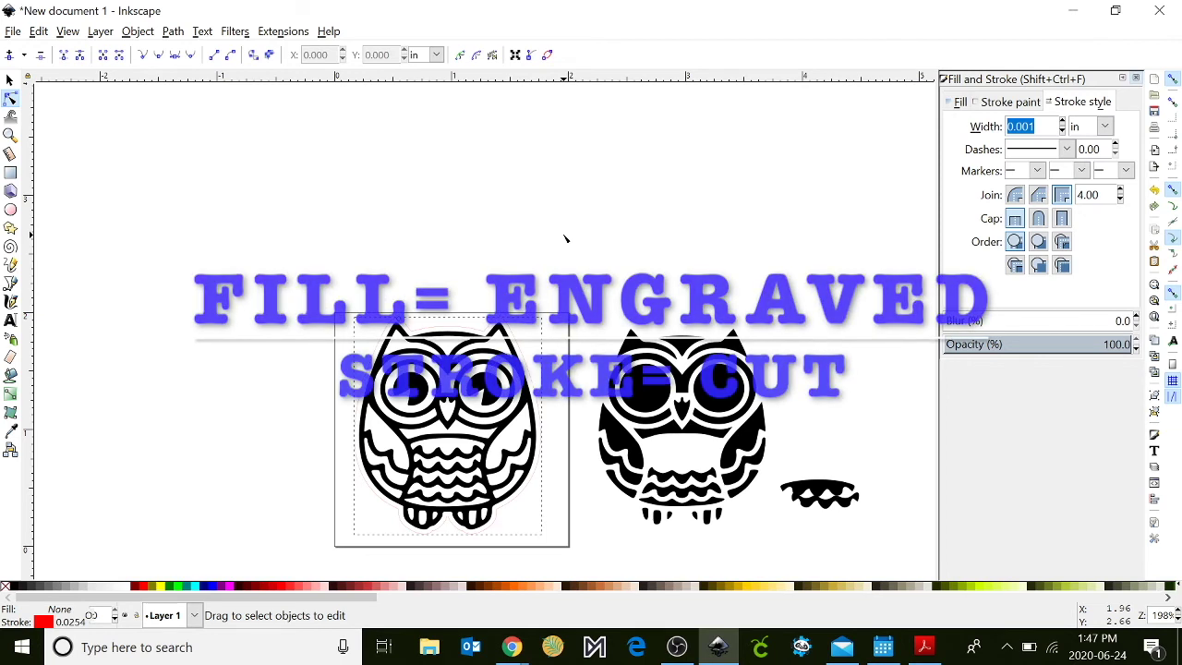
{"action": "scroll", "coordinate": [544, 282], "scroll_direction": "down", "scroll_amount": 4}
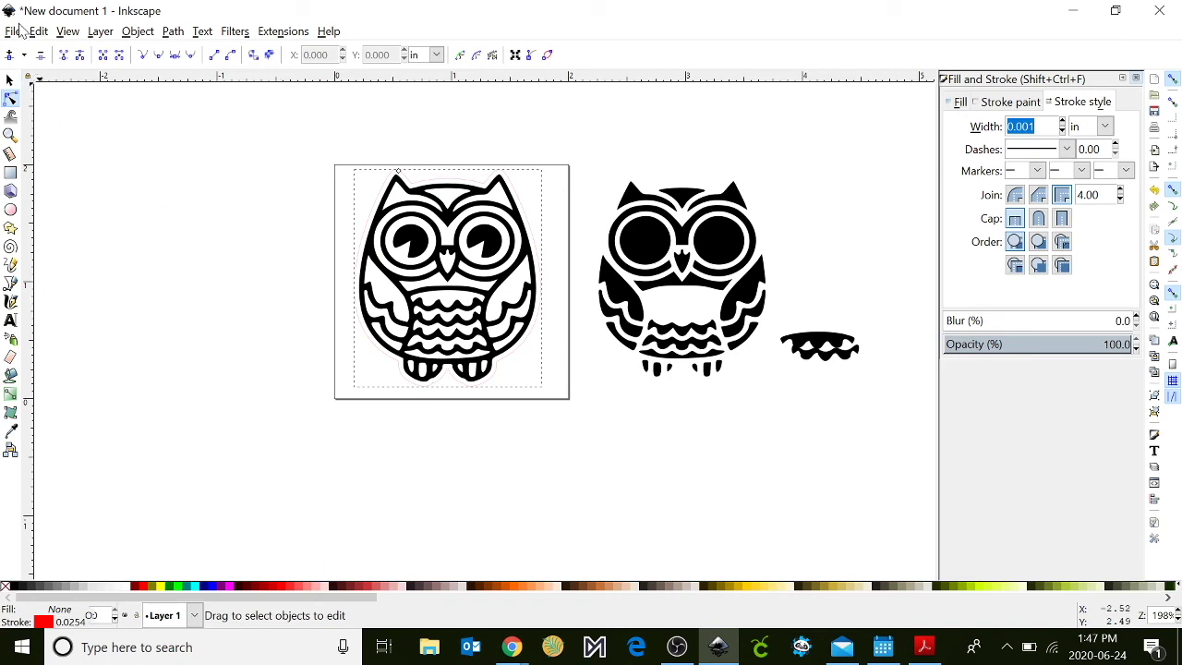
- Save the design as Owl pin.svg
{"action": "left_click", "coordinate": [13, 31]}
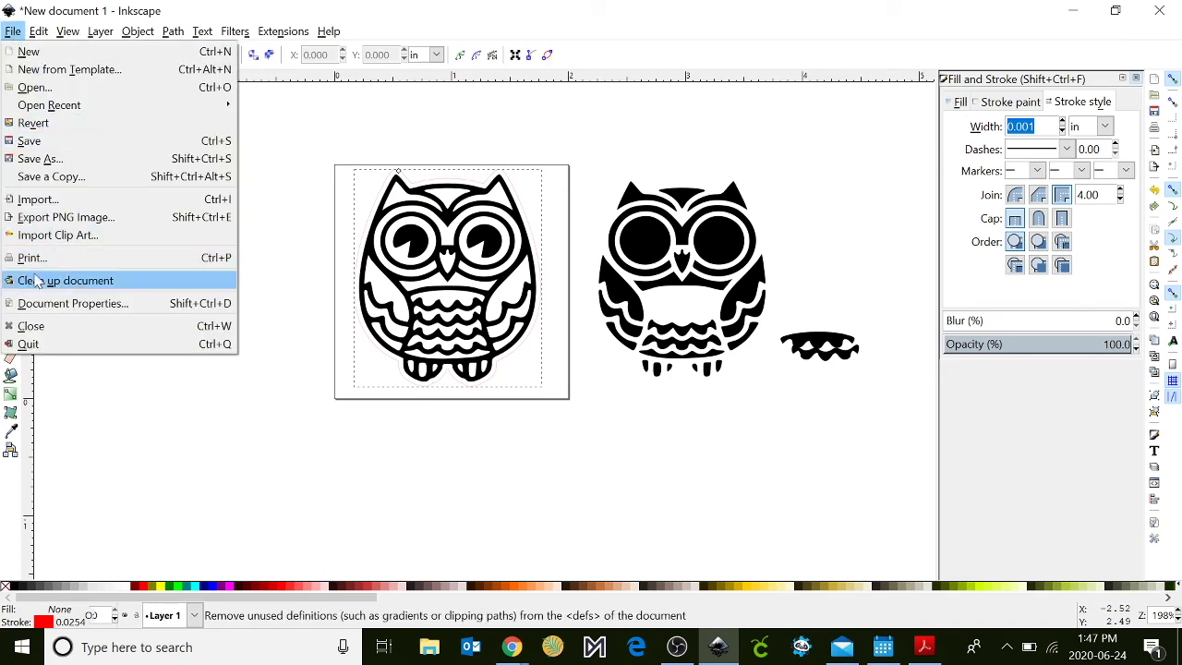
{"action": "left_click", "coordinate": [41, 159]}
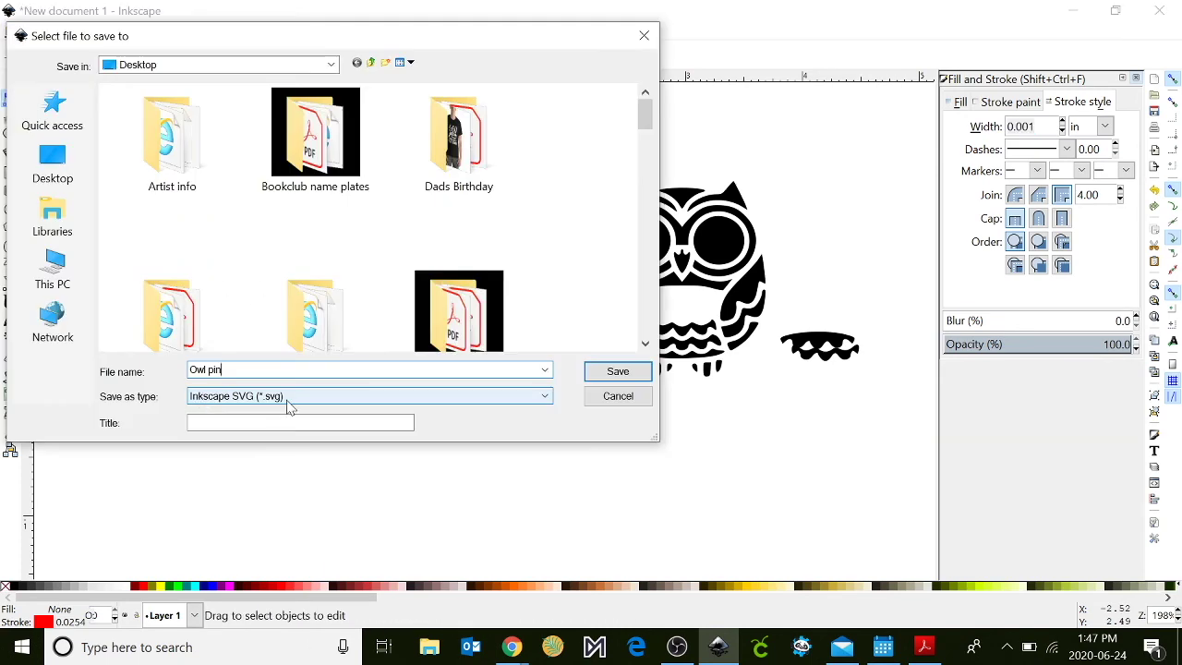
{"action": "left_click", "coordinate": [618, 371]}
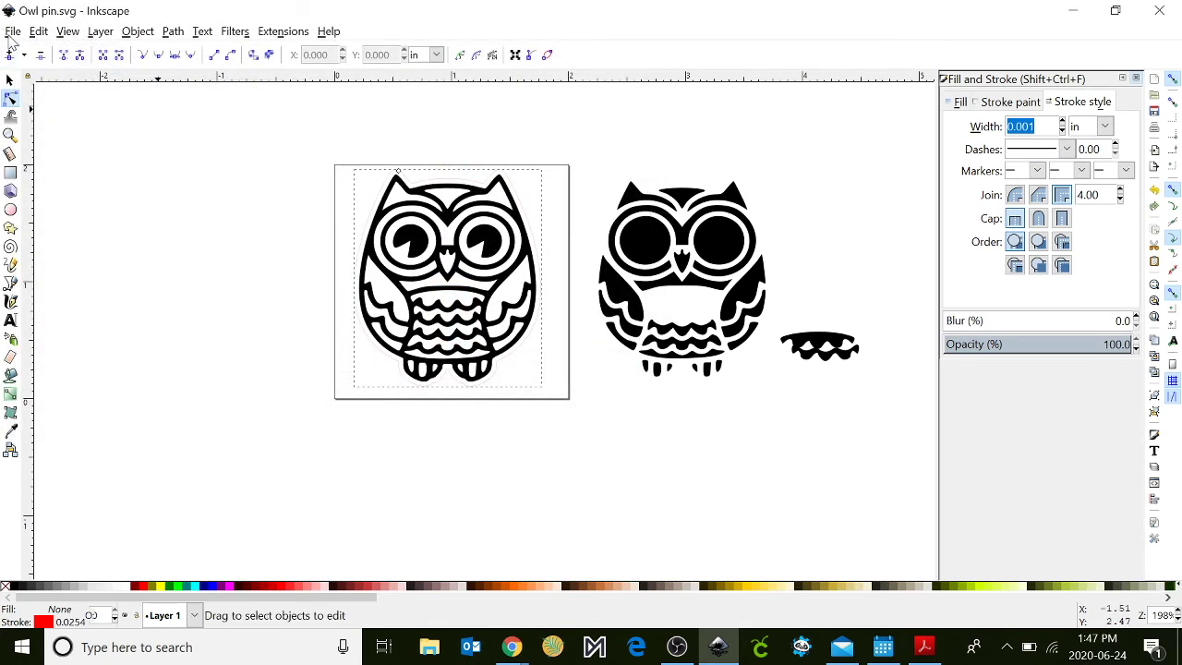
- Save a copy as Owl pin.pdf, accepting the PDF options at document page size
{"action": "left_click", "coordinate": [13, 32]}
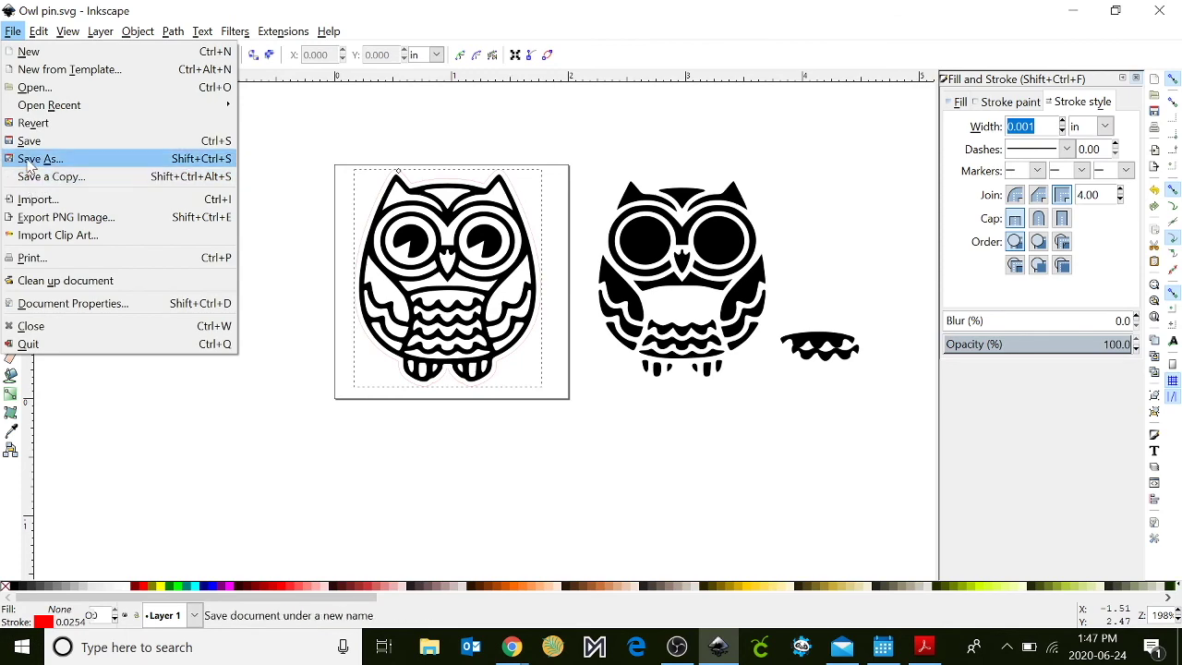
{"action": "left_click", "coordinate": [30, 159]}
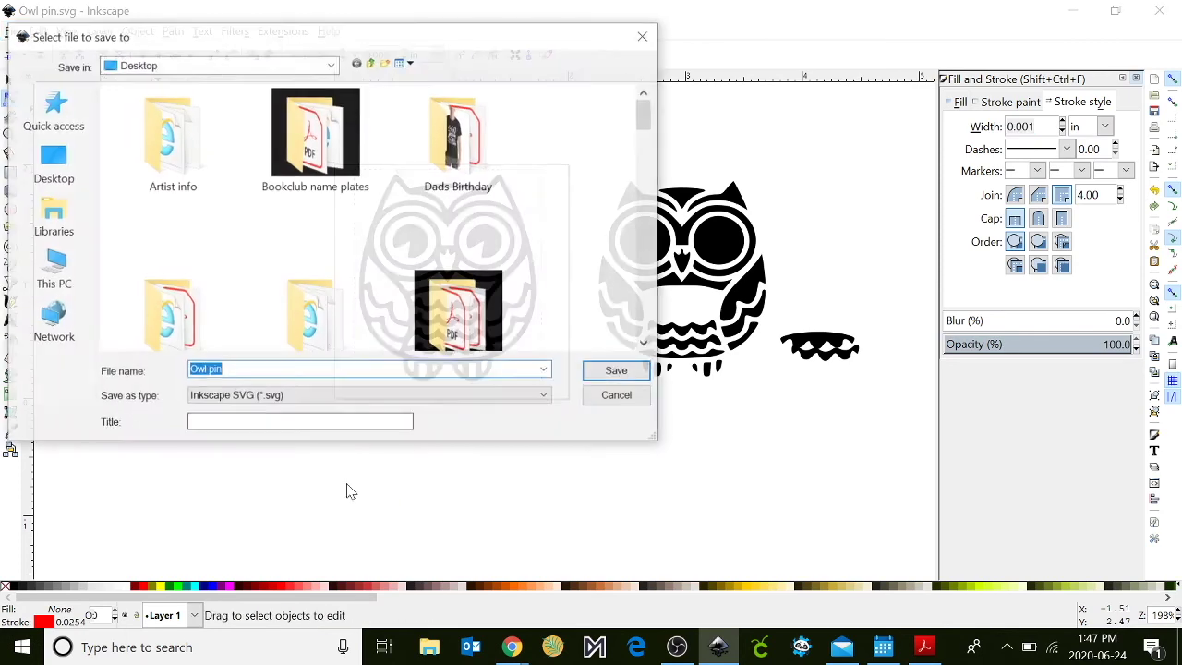
{"action": "left_click", "coordinate": [340, 397]}
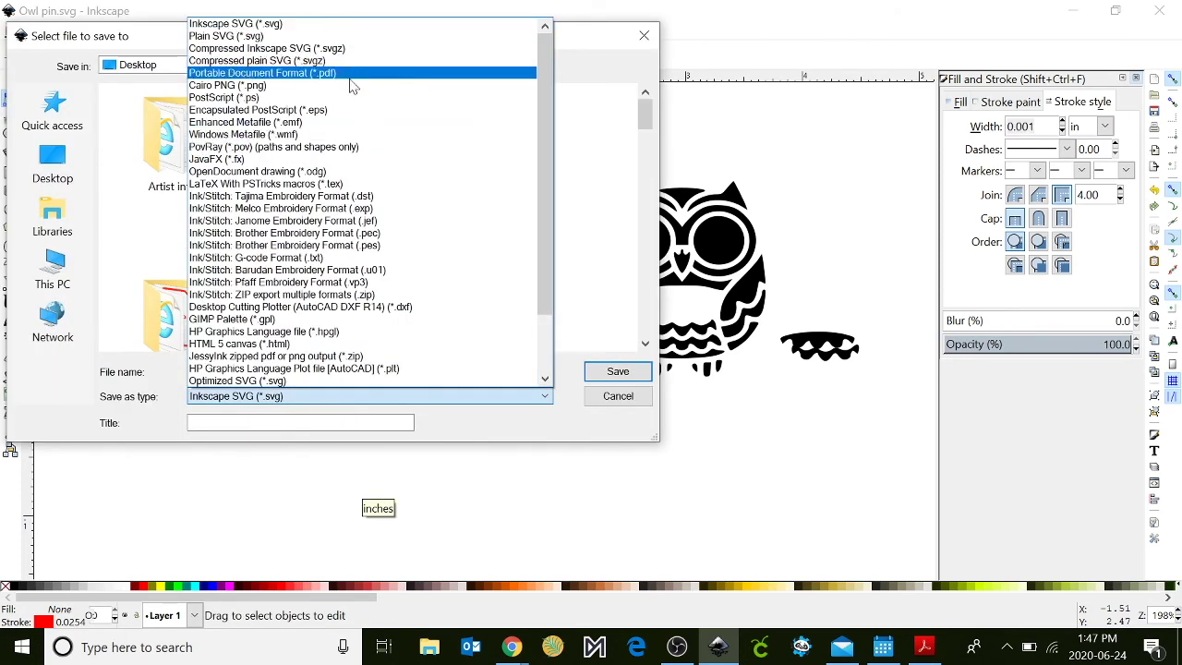
{"action": "left_click", "coordinate": [305, 73]}
{"action": "left_click", "coordinate": [617, 371]}
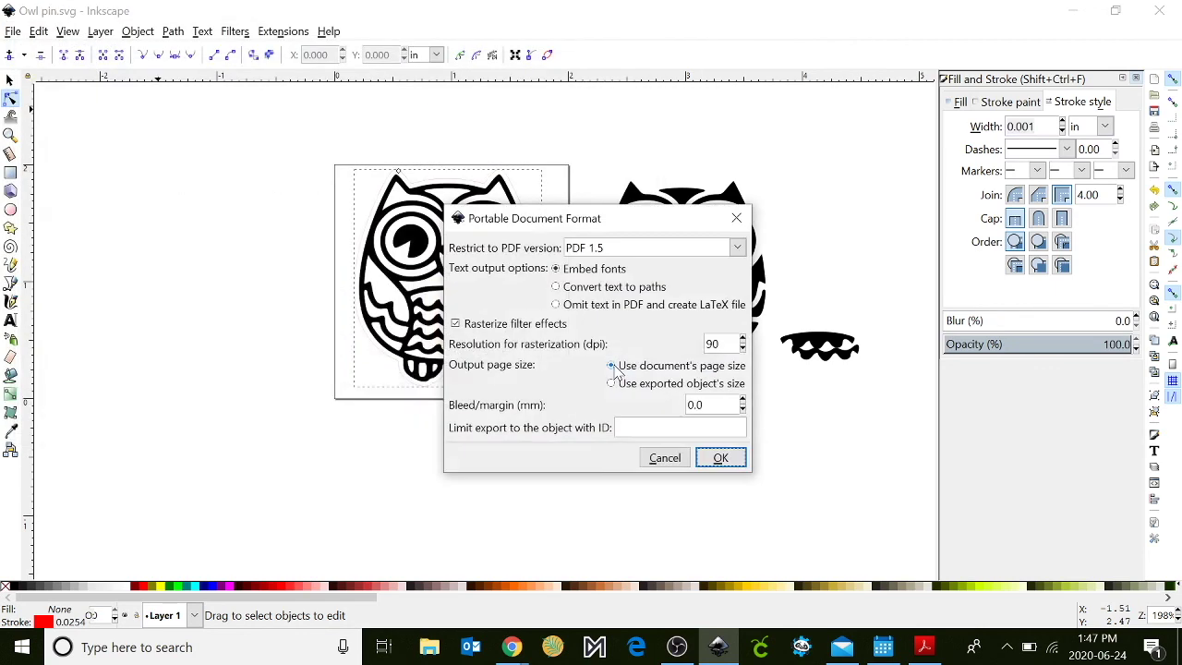
{"action": "left_click", "coordinate": [720, 458]}
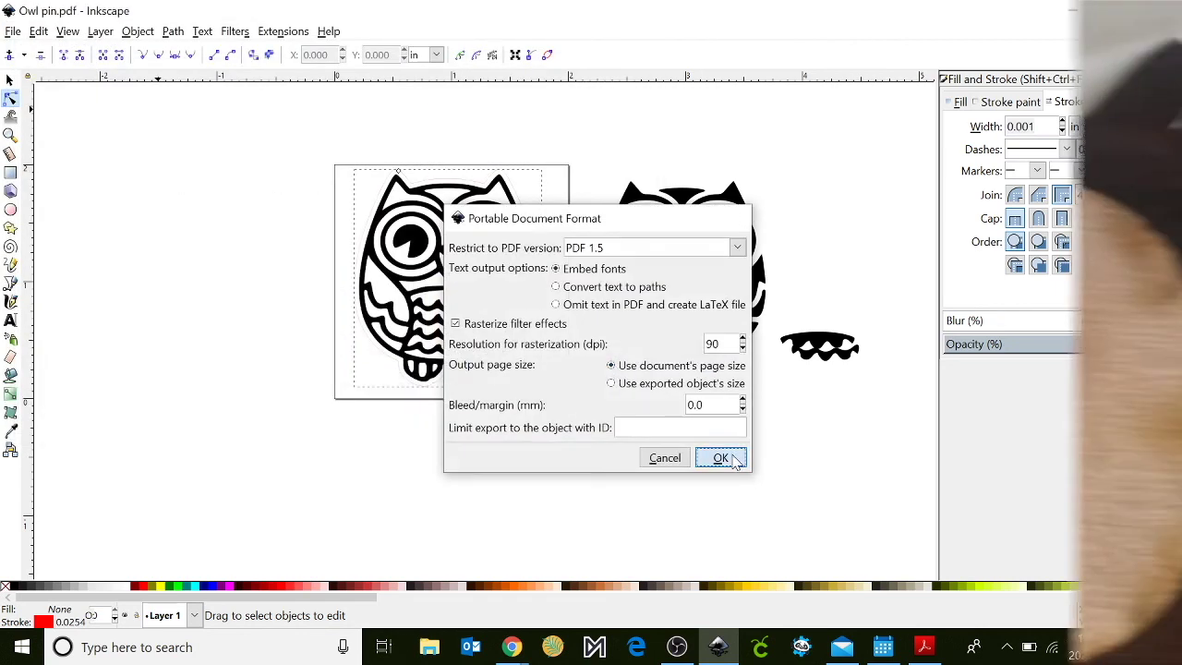